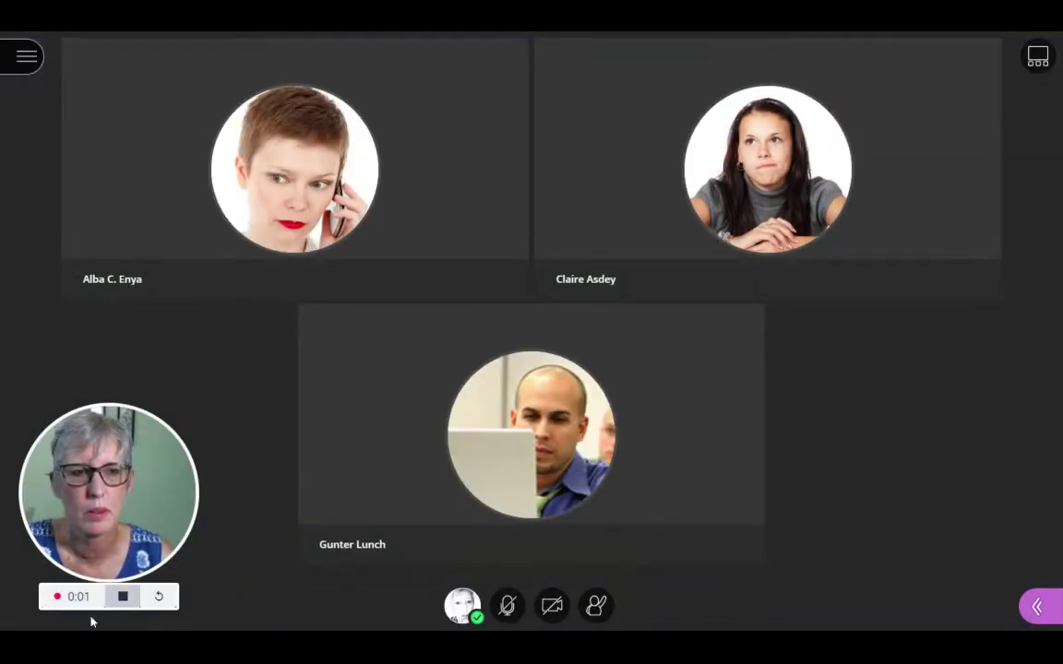
Step: Enlarge your own video preview to the largest of its three sizes over the gallery
left_click(123, 551)
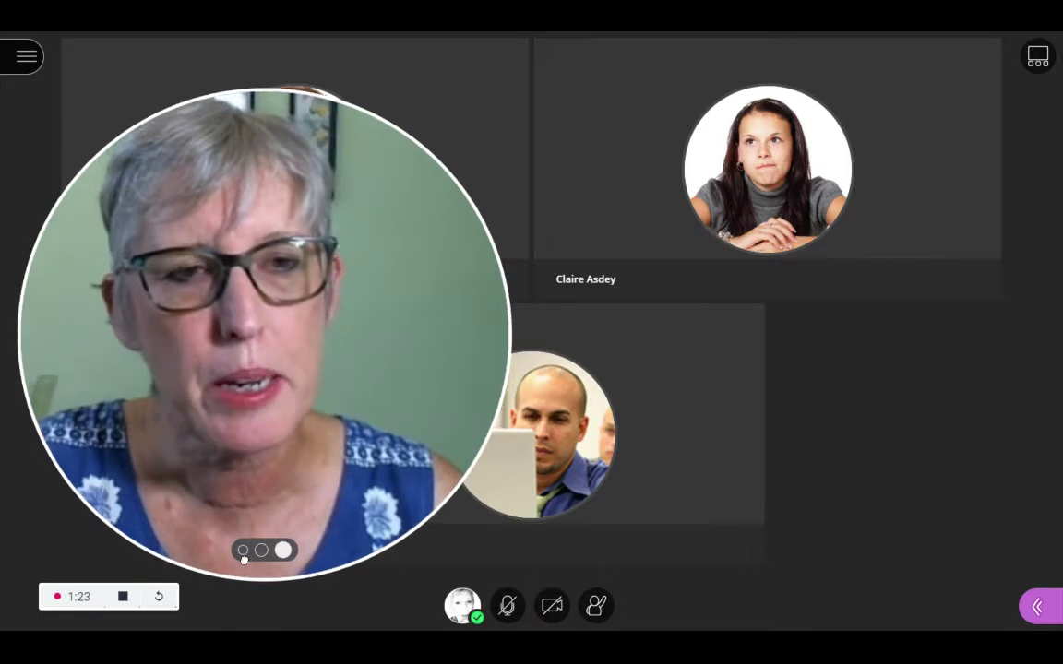
Step: Shrink your video to the small circle and move it to the lower-left corner
left_click(243, 550)
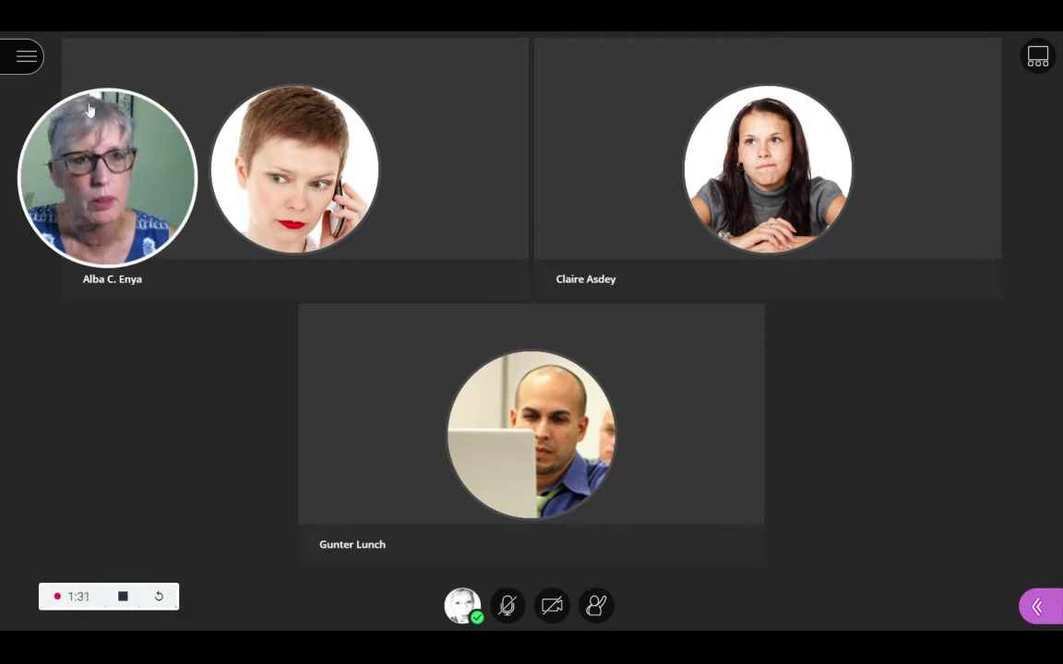
left_click_drag(102, 185, 165, 432)
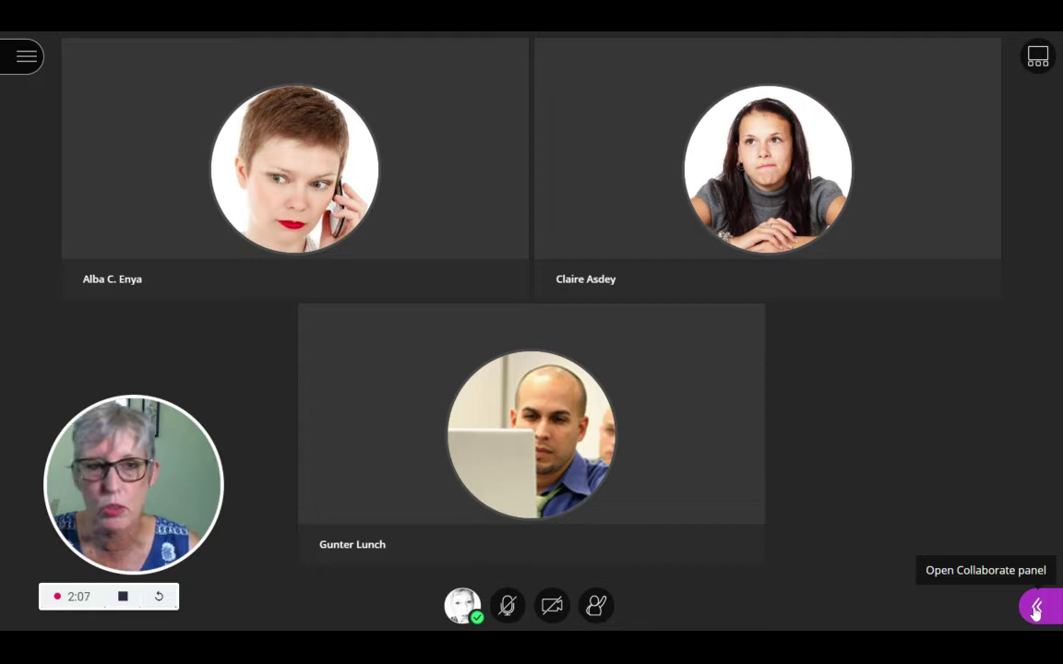
Step: Open Breakout Groups from Share Content and review the two random groups of 2 attendees
left_click(1036, 609)
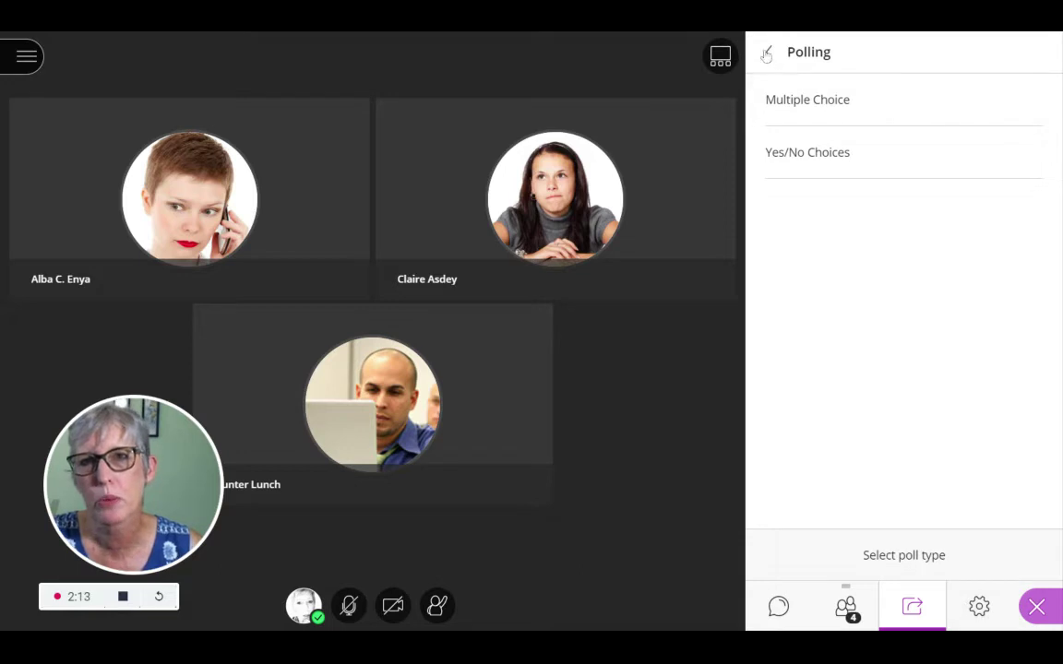
left_click(770, 55)
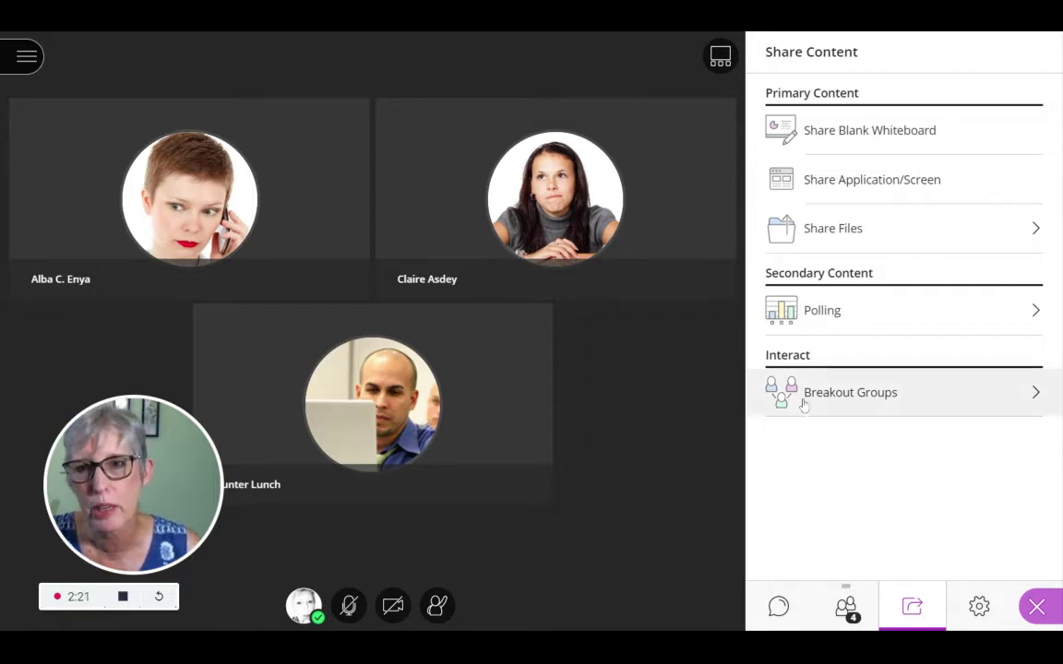
left_click(857, 401)
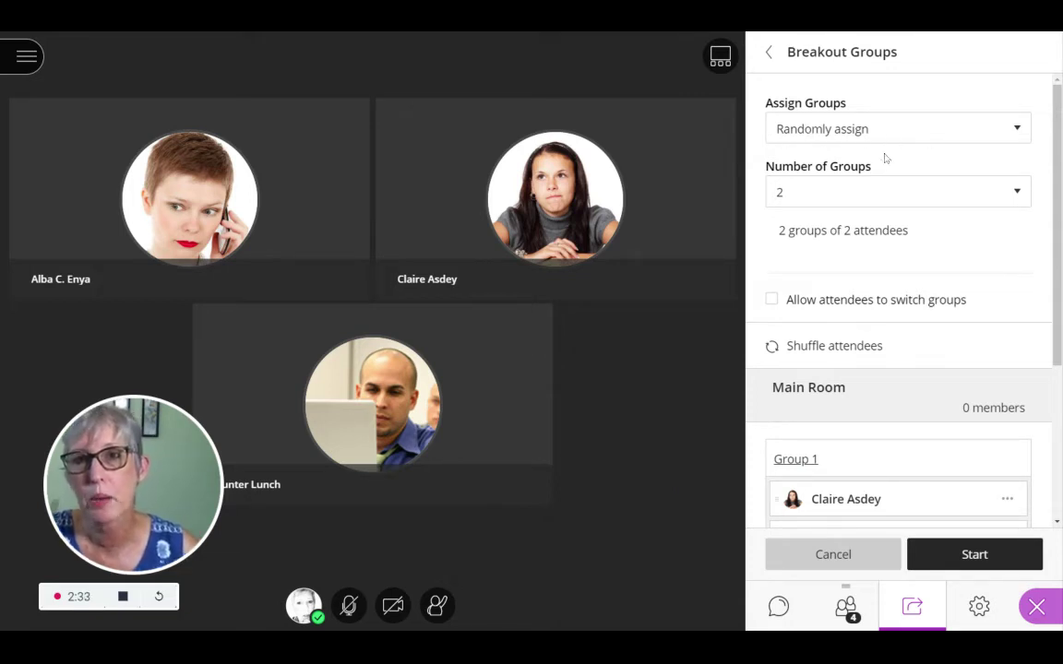
scroll(888, 294, "down", 3)
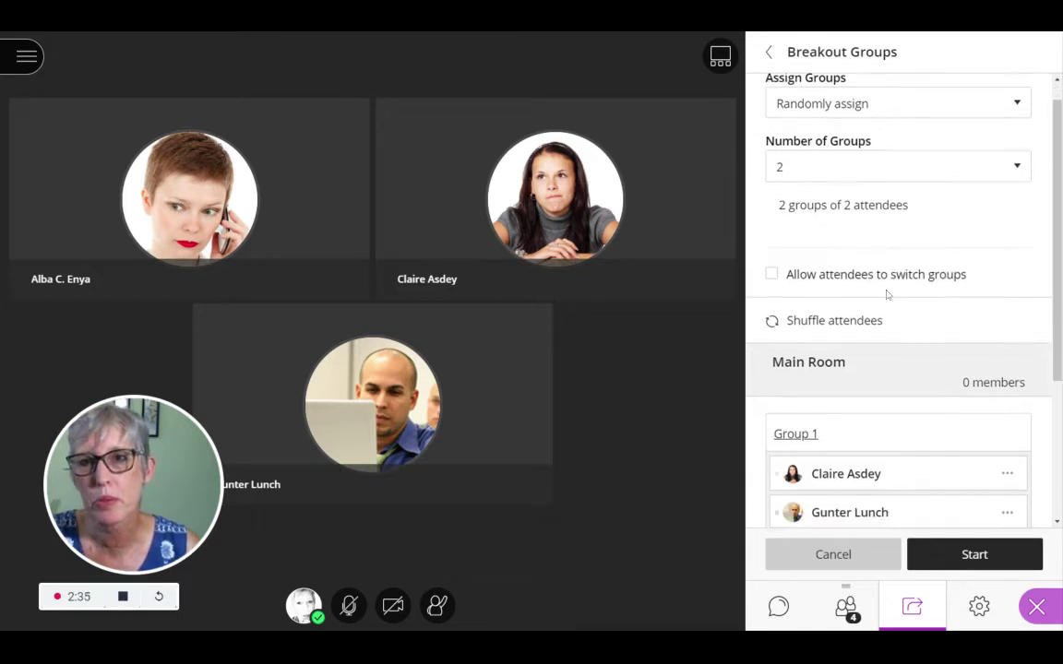
scroll(897, 284, "down", 2)
scroll(888, 315, "down", 1)
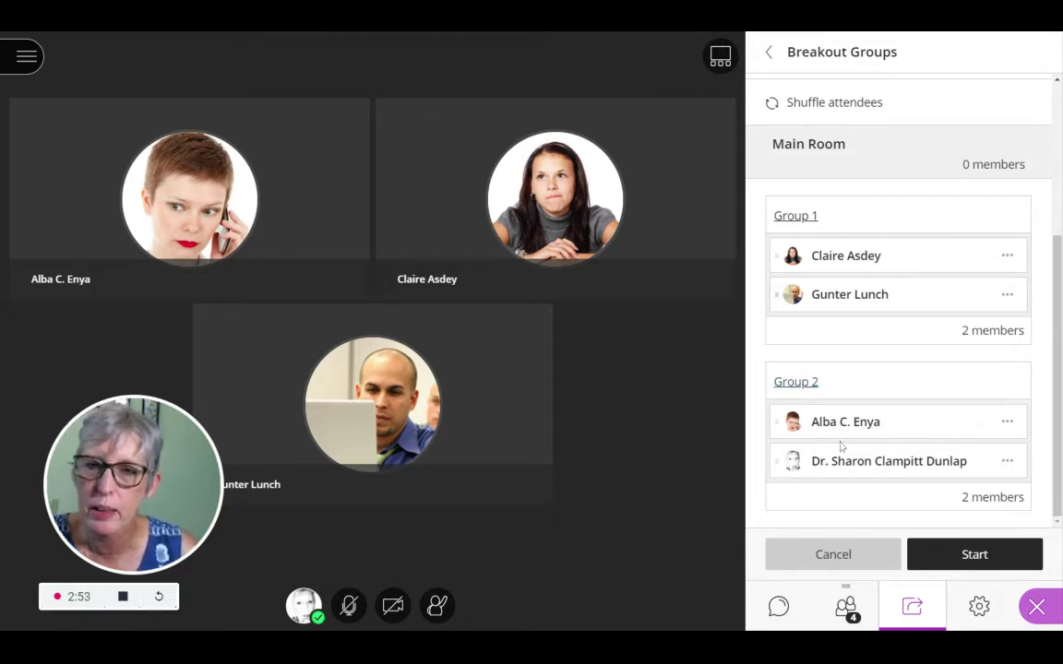
scroll(897, 429, "up", 5)
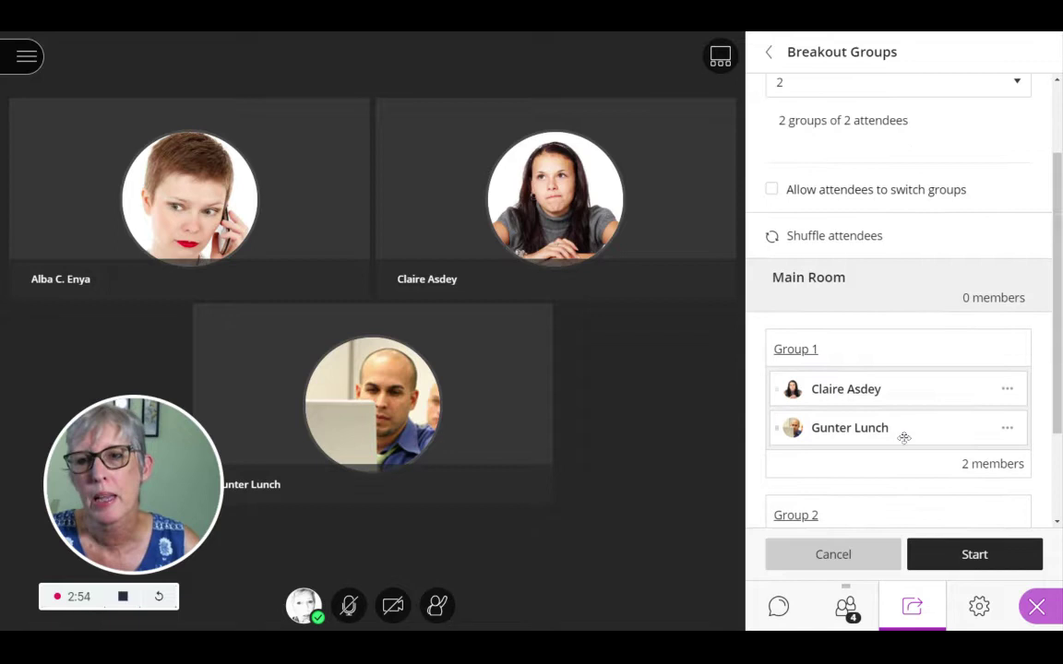
scroll(904, 435, "up", 1)
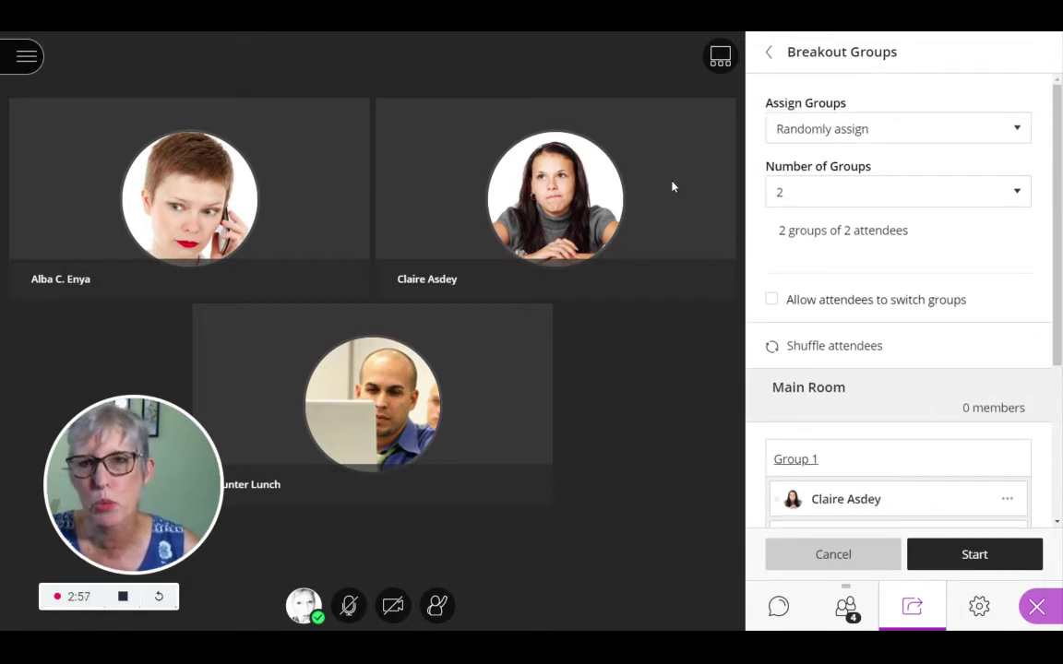
Step: Switch Assign Groups to Custom assignment
left_click(1017, 130)
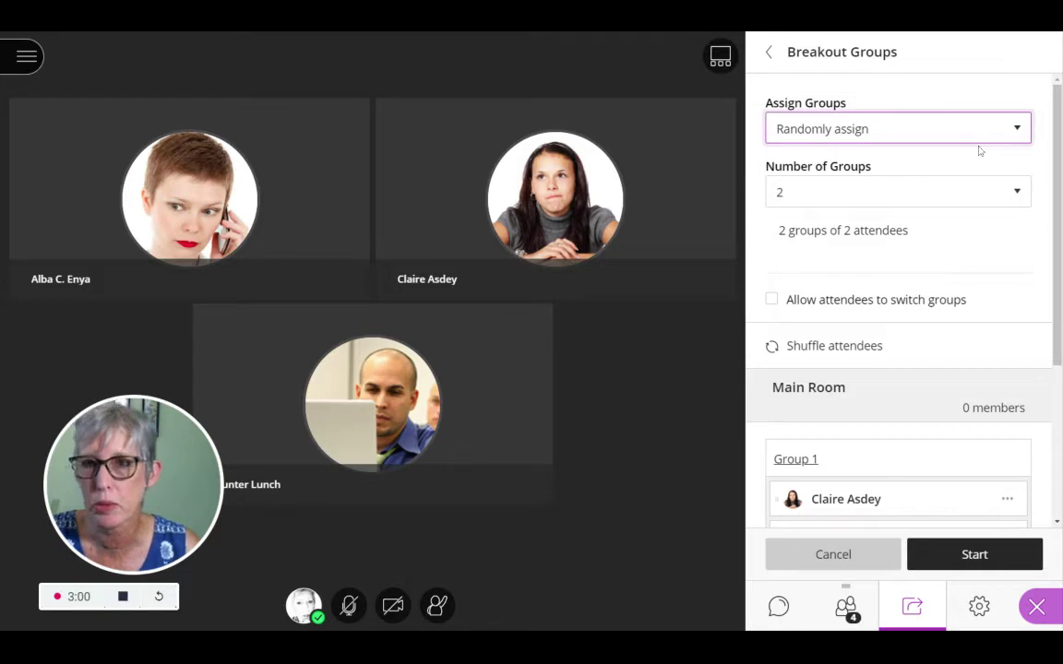
key("Down")
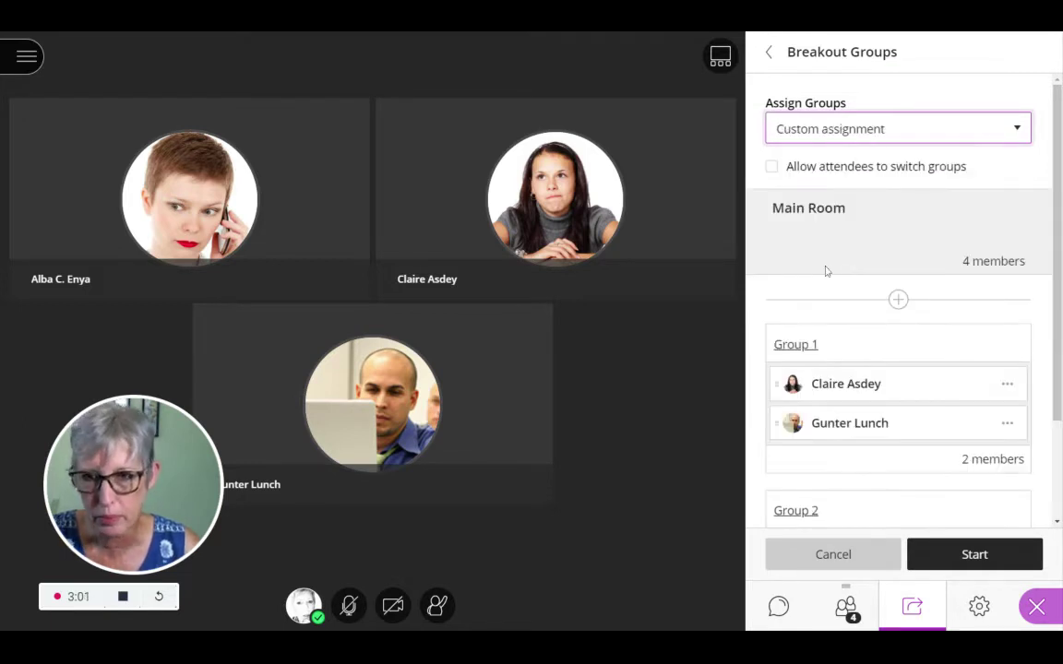
scroll(847, 287, "down", 1)
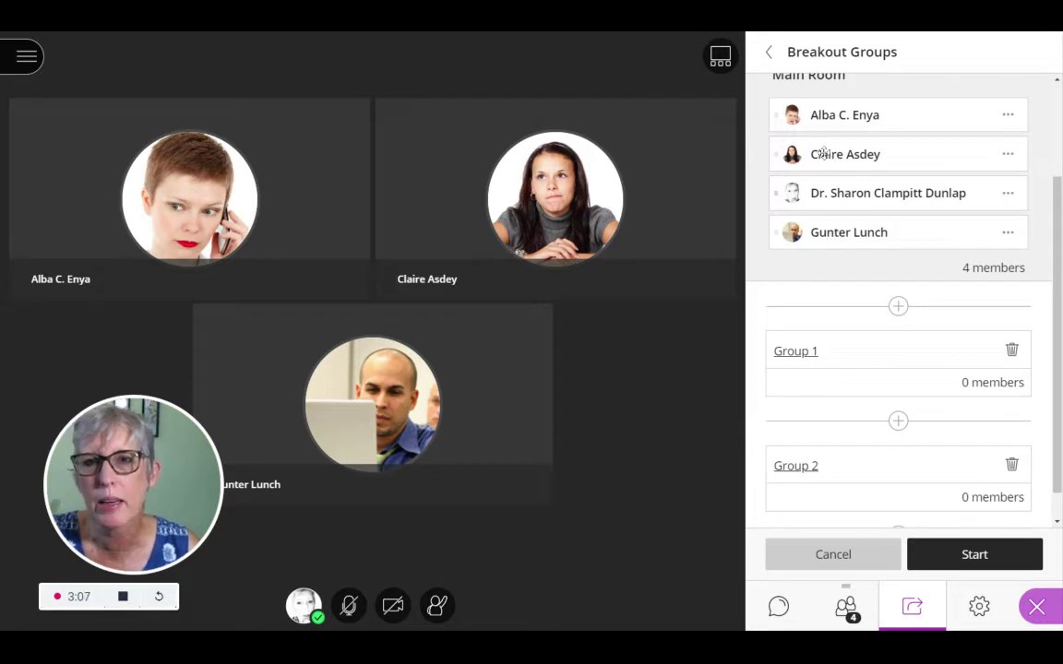
Step: Move all three participants from the Main Room into Group 1
left_click_drag(805, 118, 811, 277)
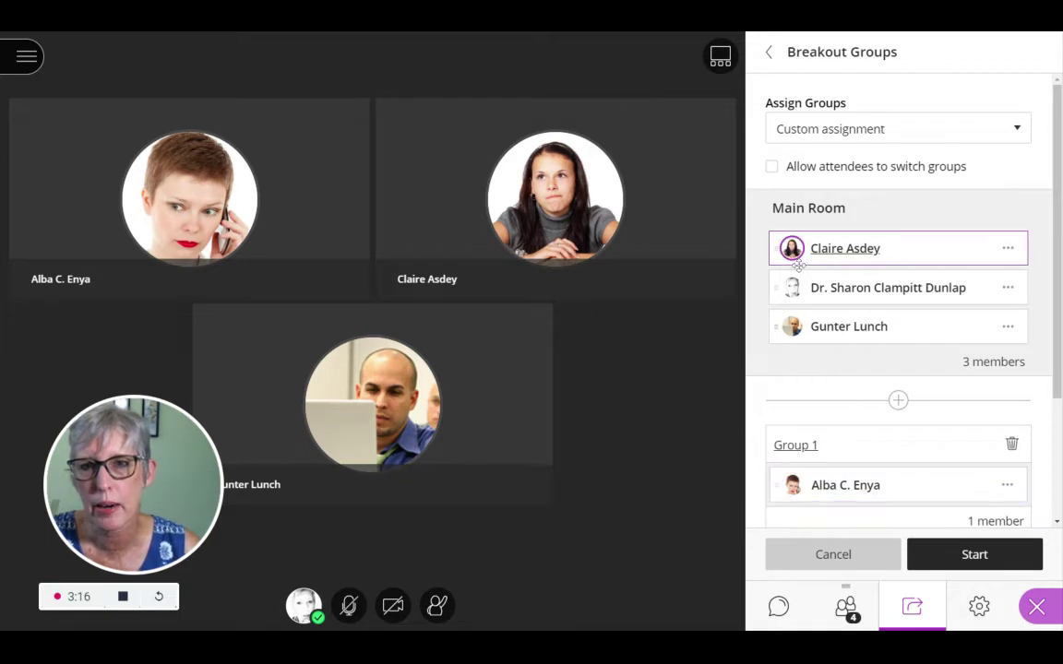
left_click_drag(792, 248, 799, 266)
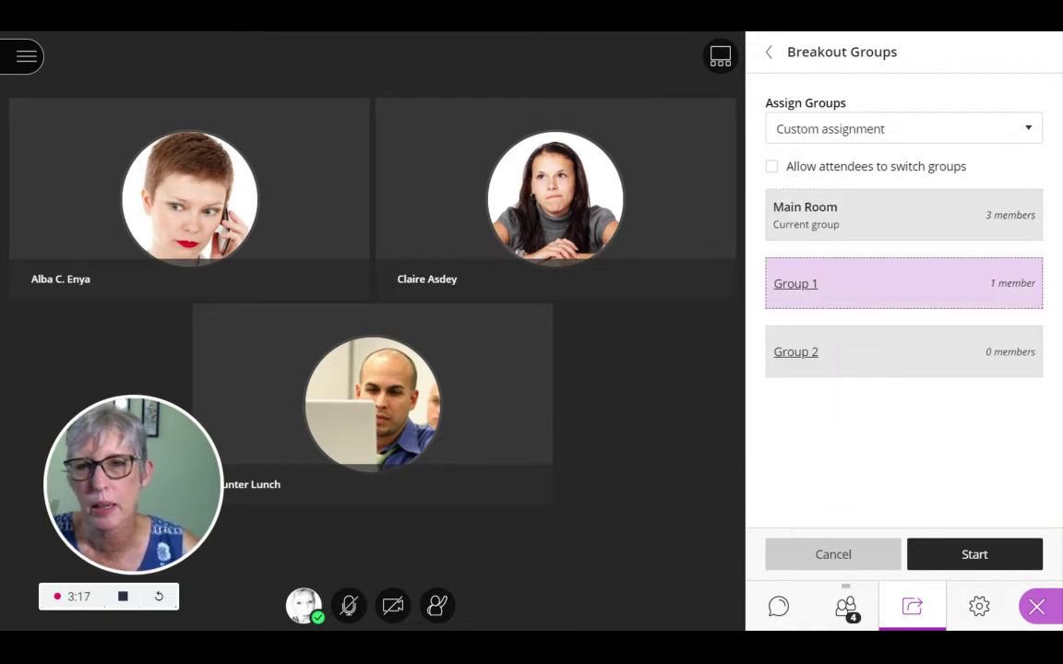
left_click_drag(861, 277, 844, 237)
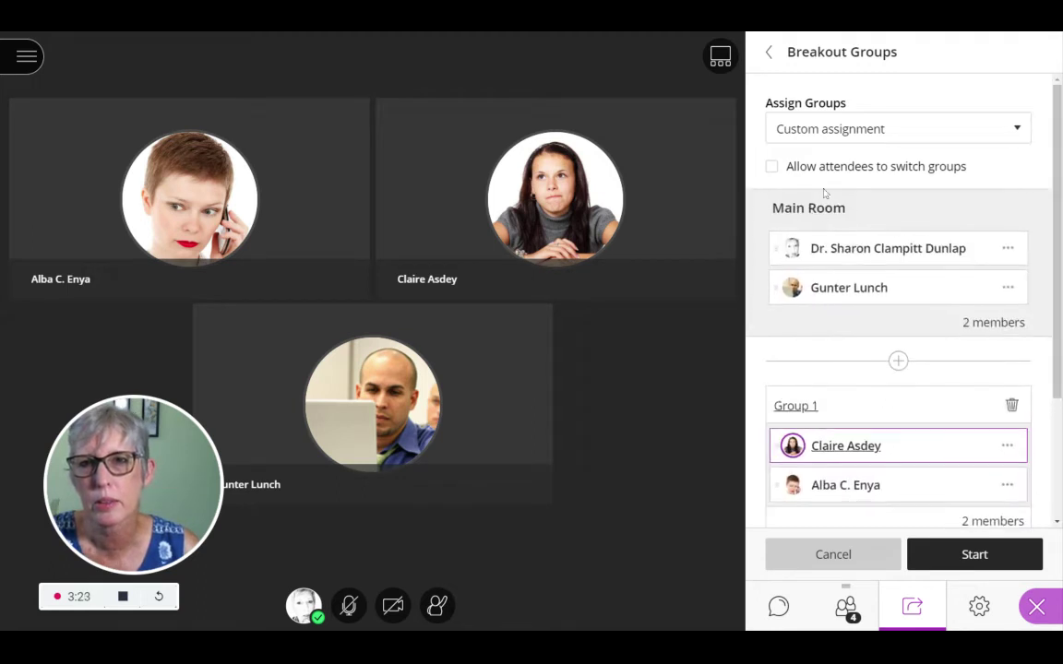
left_click_drag(795, 289, 796, 354)
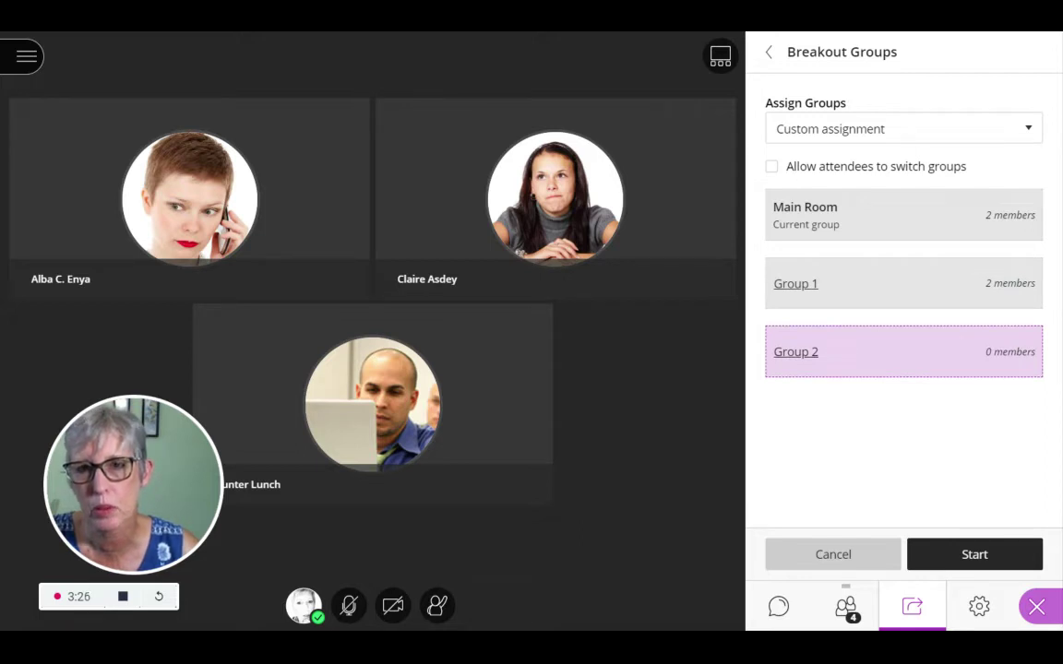
left_click_drag(795, 353, 795, 284)
left_click_drag(926, 236, 909, 283)
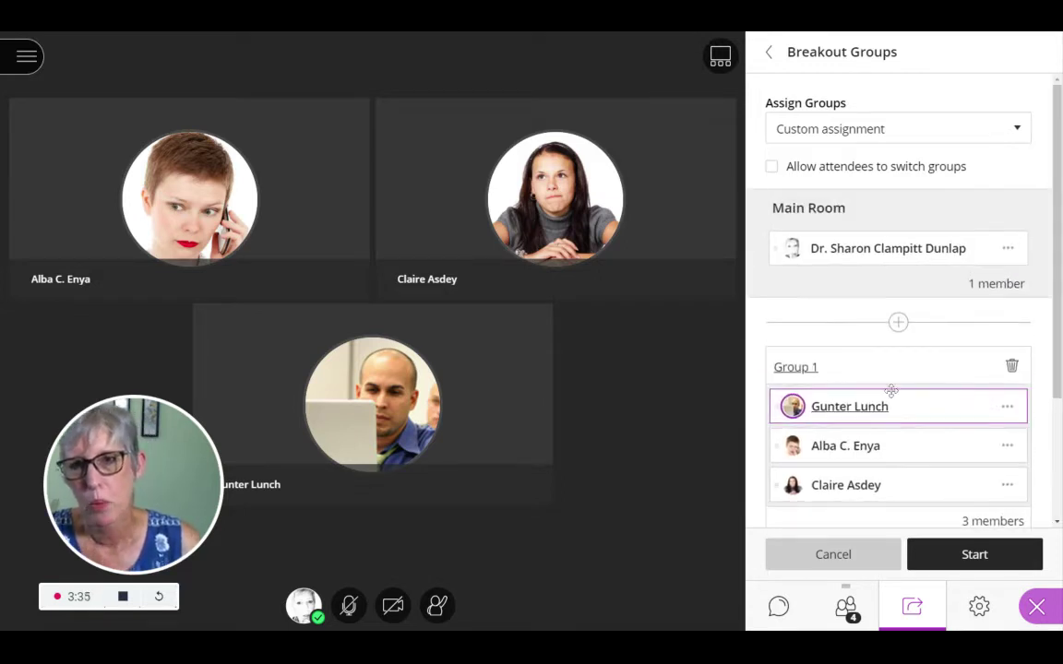
scroll(909, 378, "down", 3)
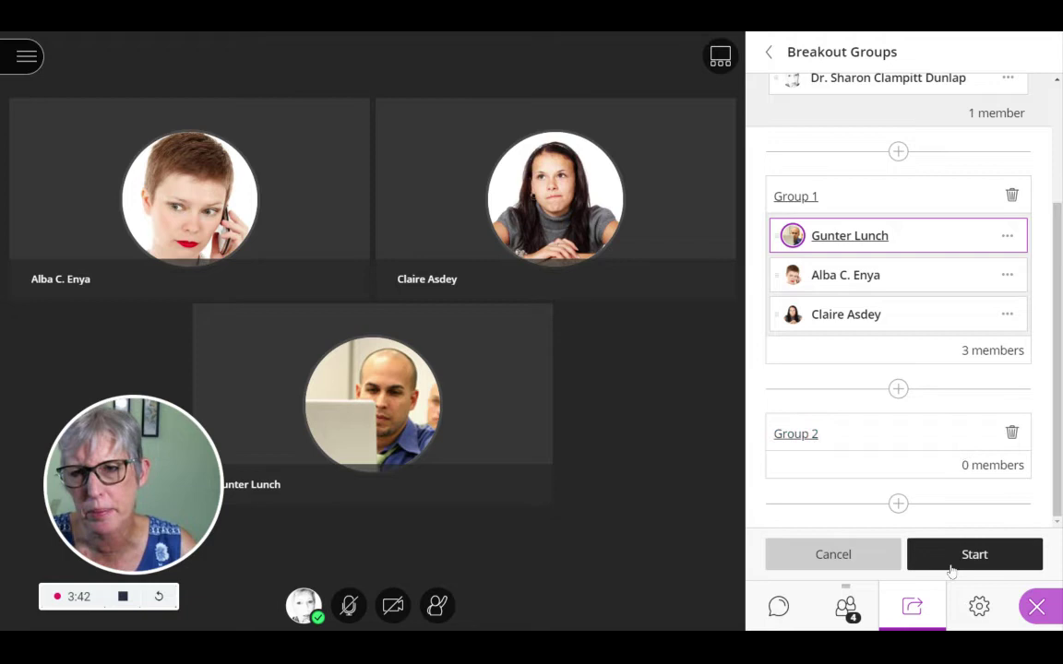
scroll(892, 434, "up", 3)
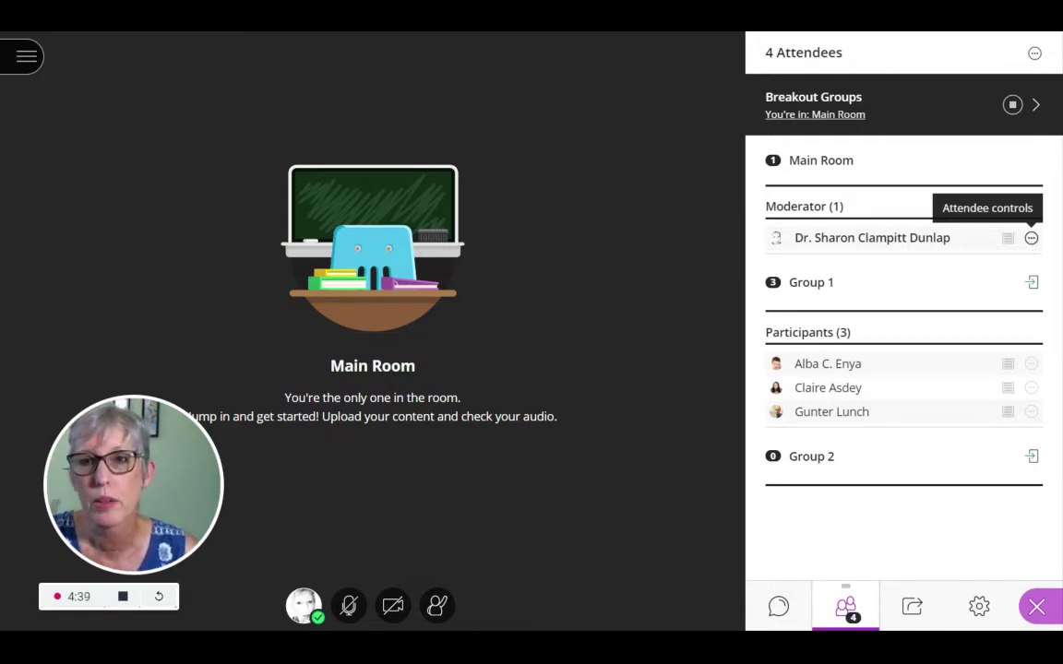
Step: Reassign the moderator from the Main Room into Group 1 via their attendee options
left_click(1030, 238)
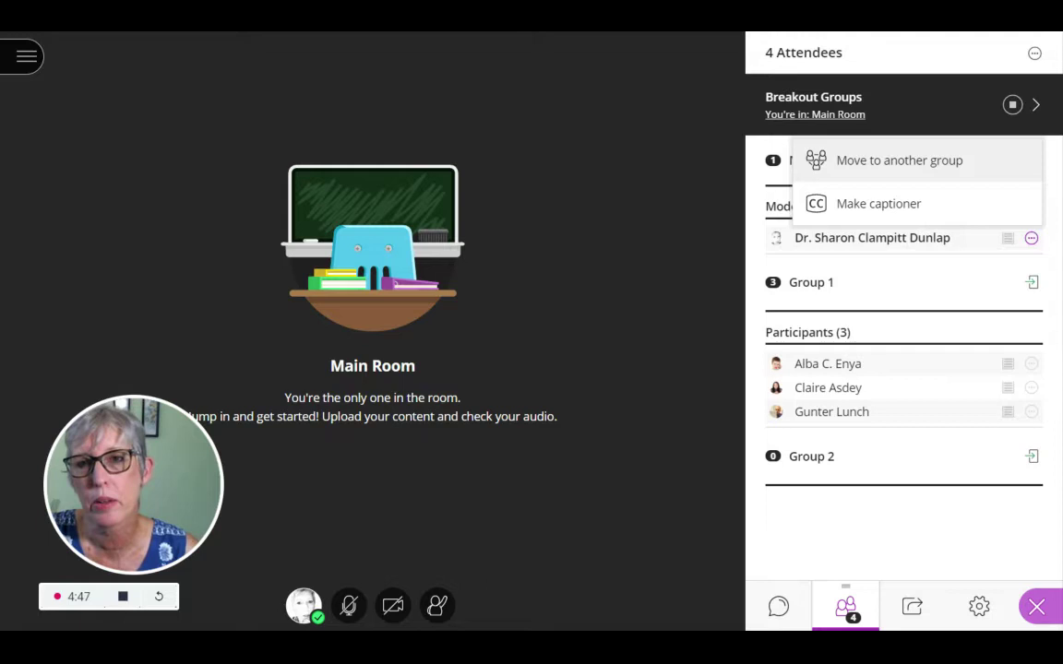
left_click(859, 161)
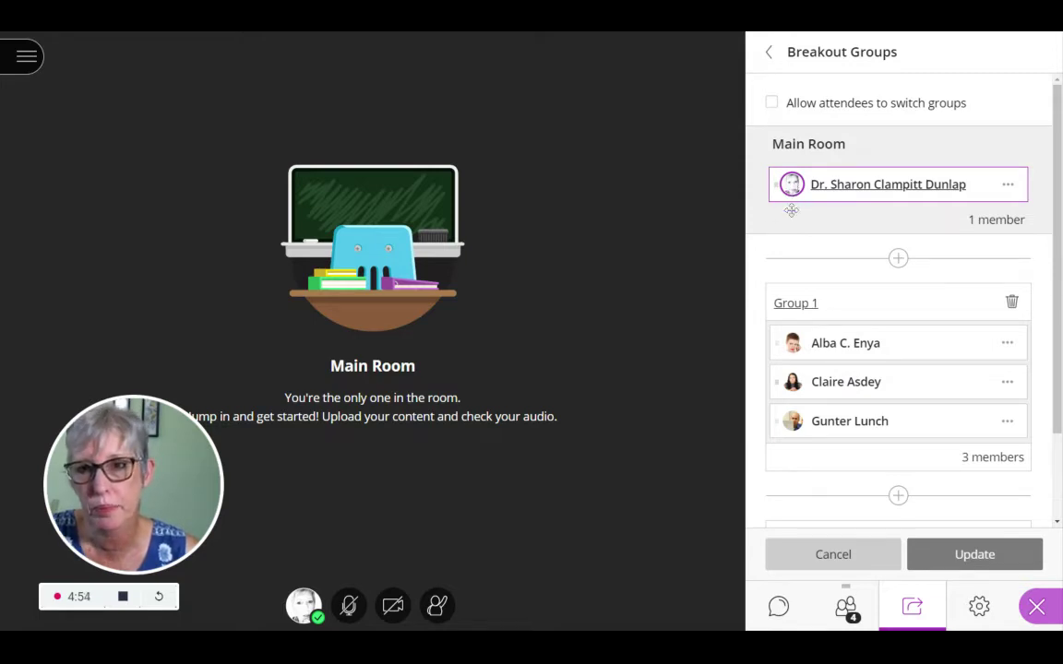
mouse_move(792, 209)
left_mouse_down()
mouse_move(794, 287)
mouse_move(794, 221)
left_mouse_up()
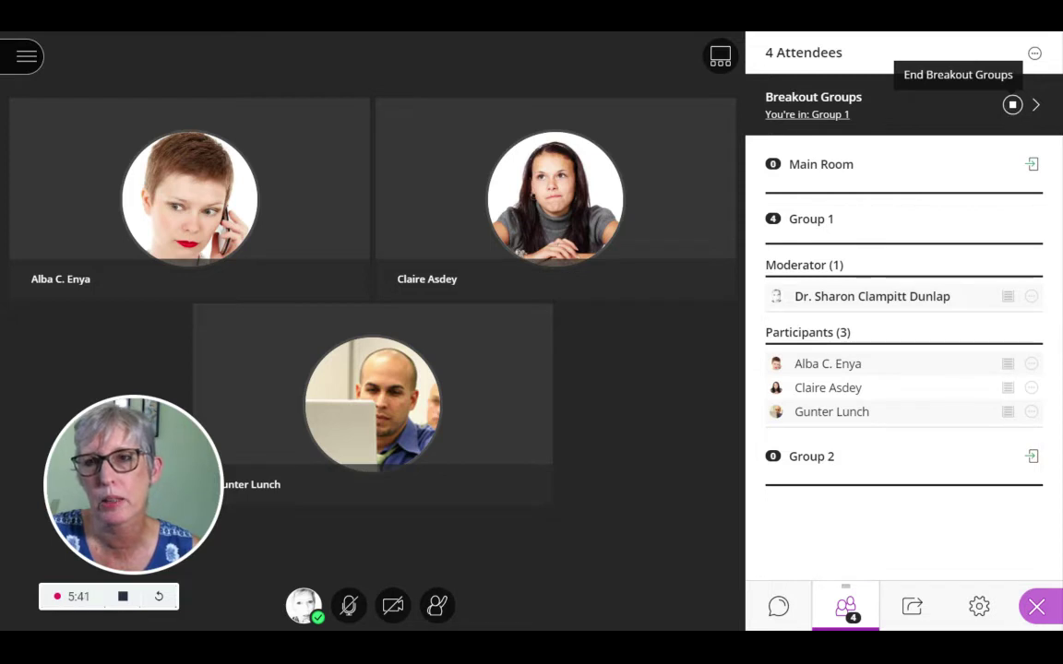
Step: End the breakout groups, reuniting the moderator and three participants in one room
left_click(1012, 107)
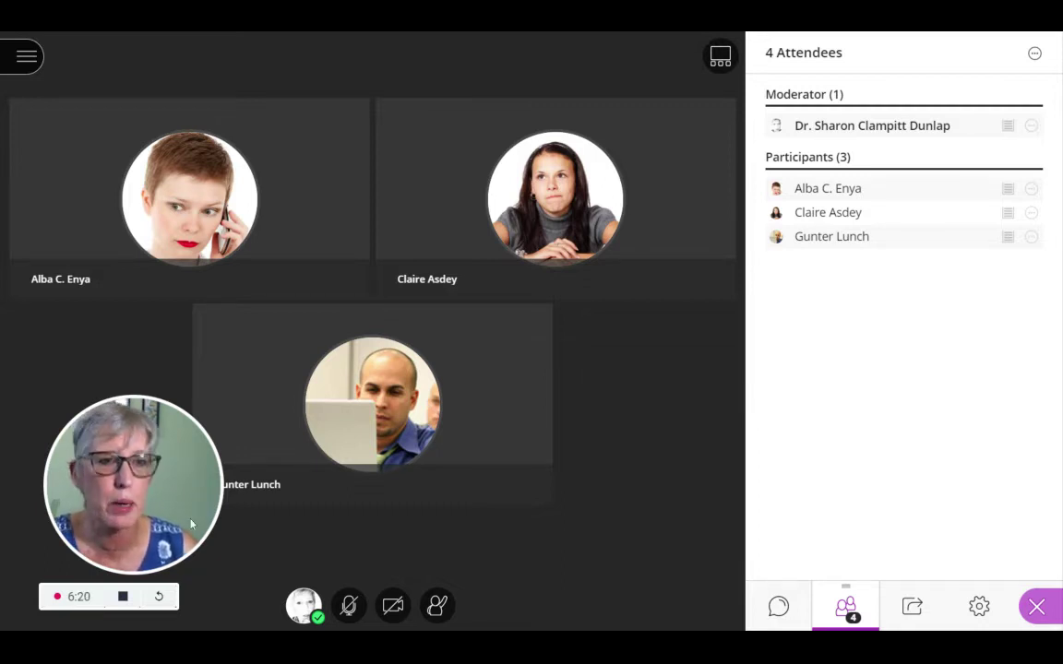
mouse_move(191, 515)
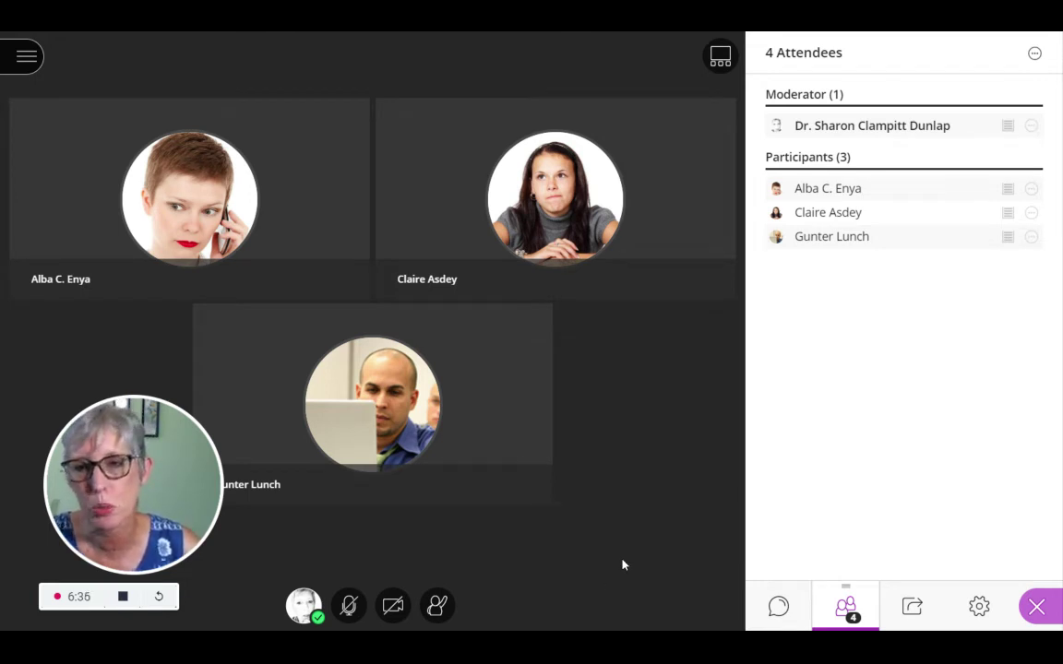
Step: Show the Share Content options: whiteboard, screen, files, polling and breakout groups
left_click(914, 609)
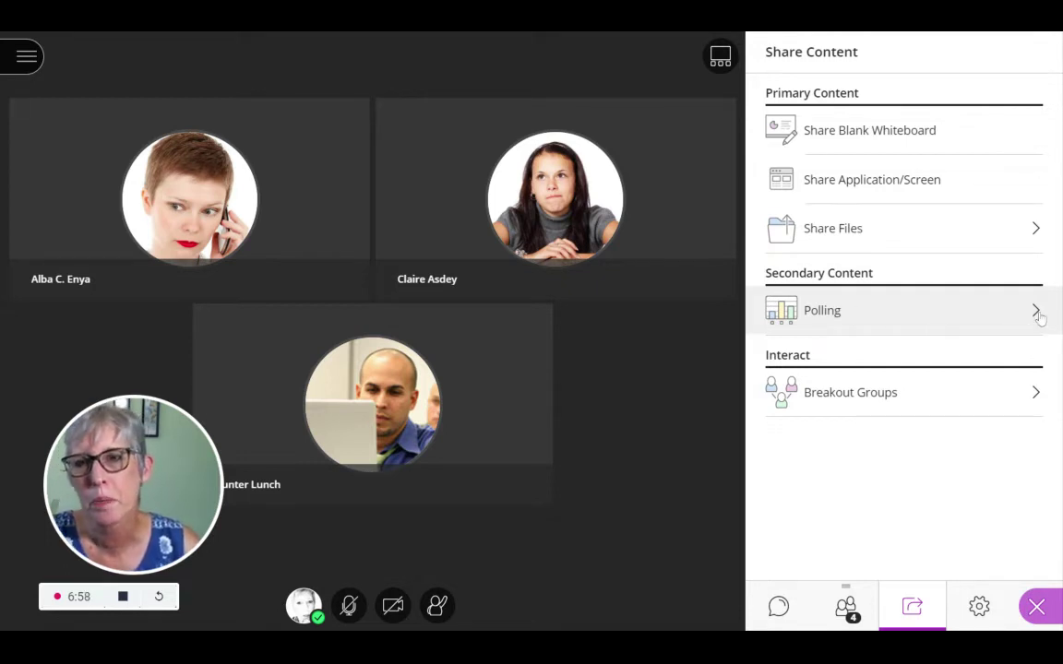
Step: Open Polling under Secondary Content to see Multiple Choice and Yes/No Choices
left_click(820, 315)
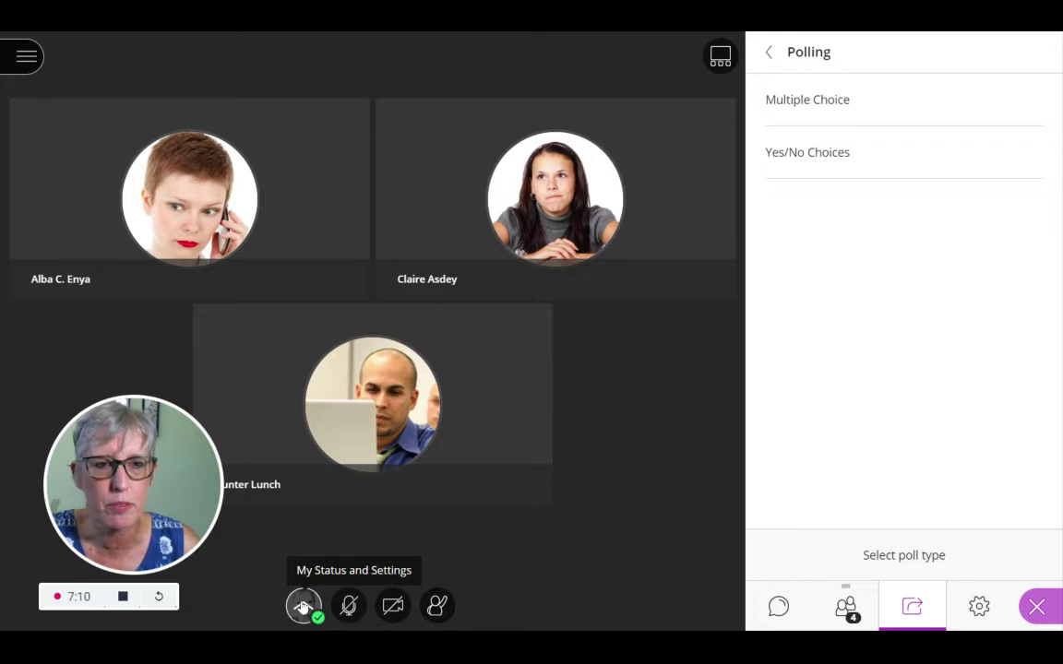
left_click(302, 607)
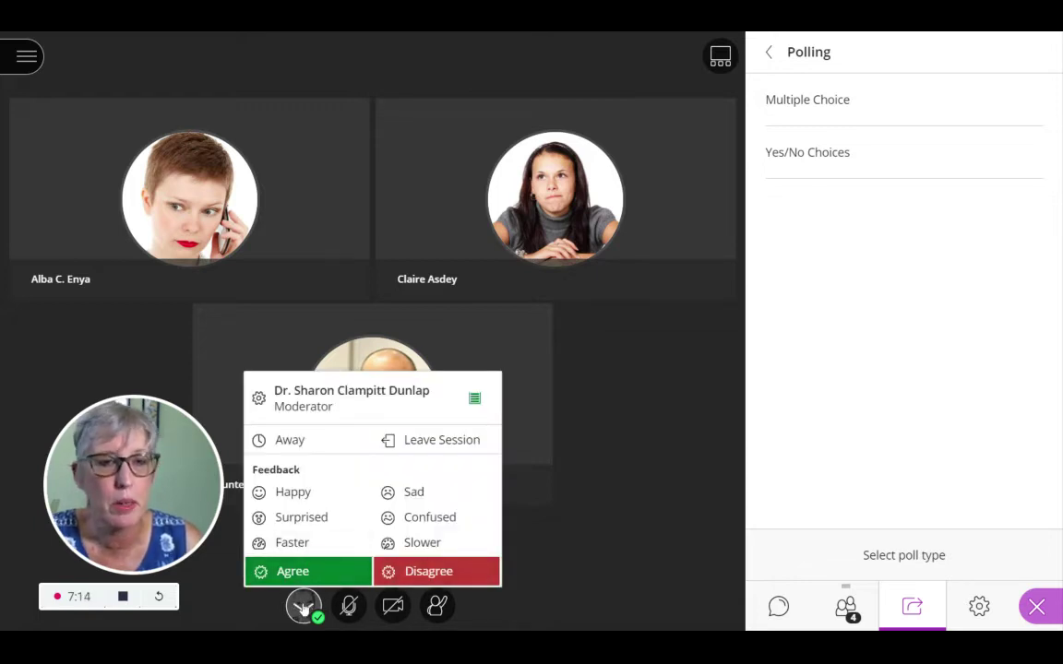
left_click(303, 606)
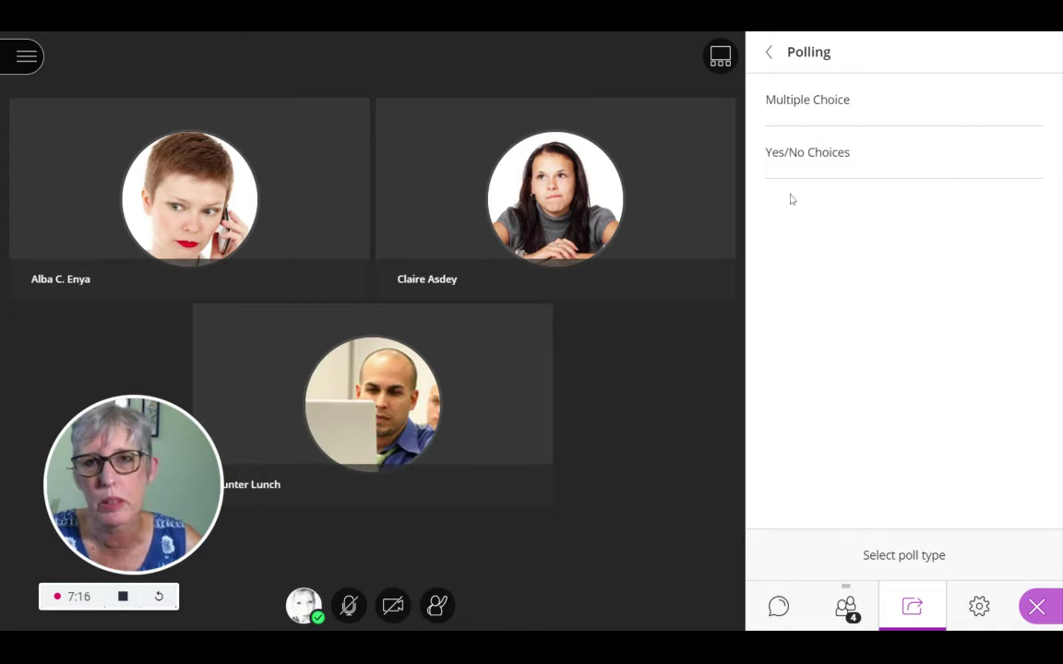
Step: Start a multiple-choice poll asking 'How much do you know about Collaborate'
left_click(805, 111)
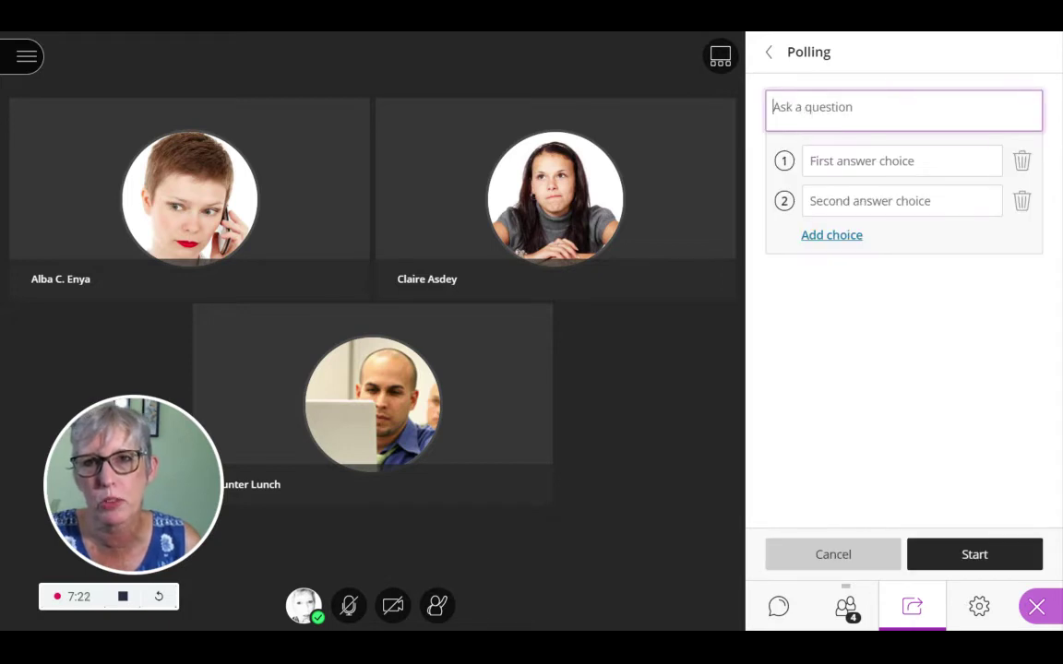
type("H")
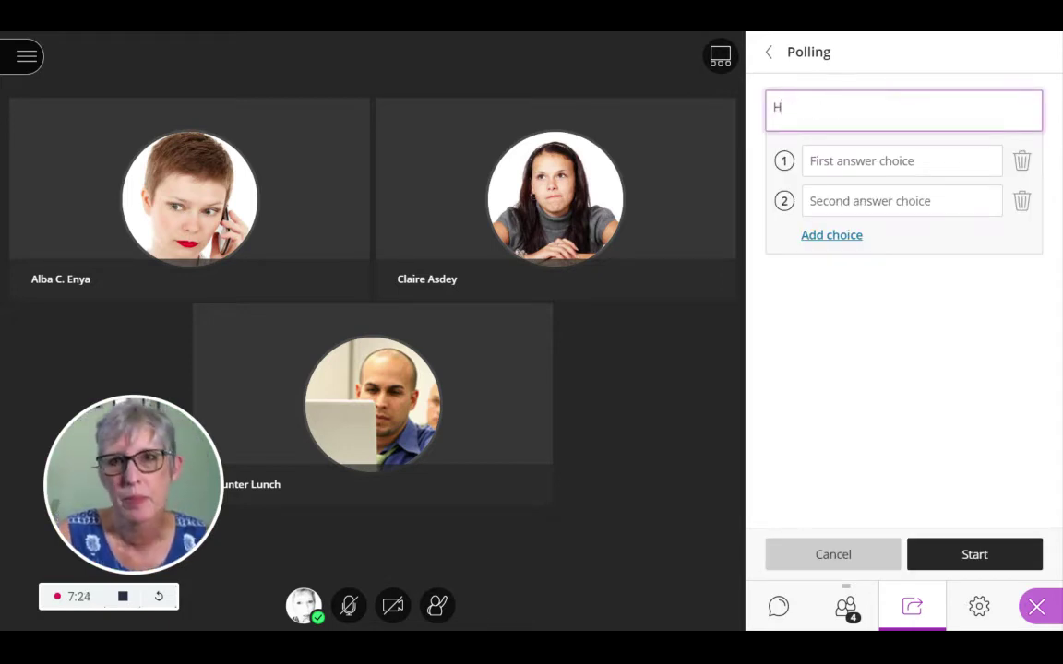
type("ow much ")
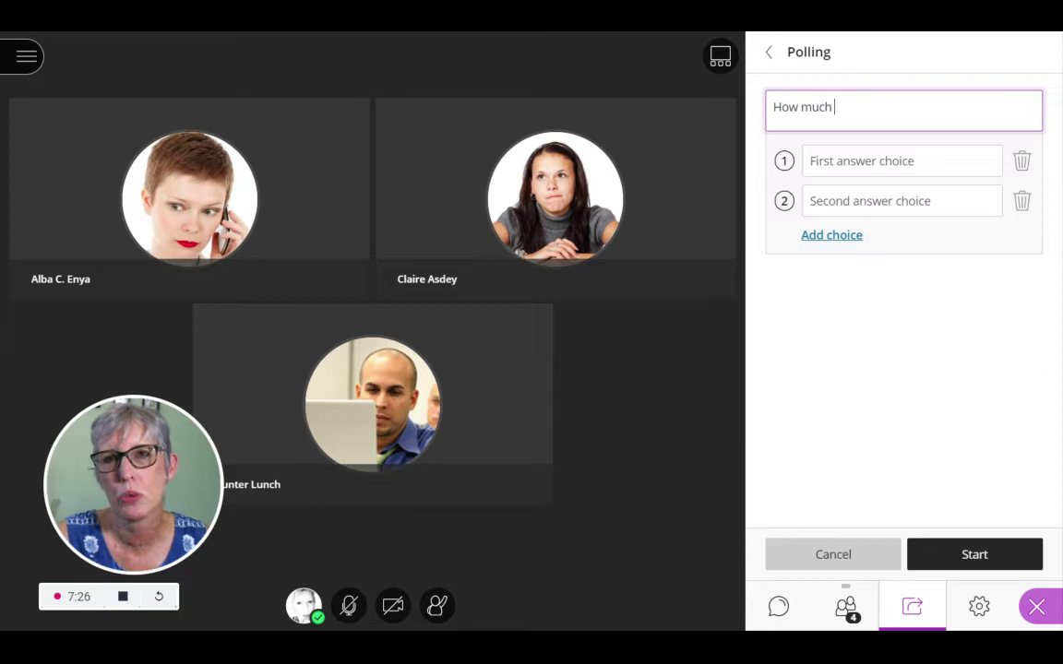
type("do you know abou")
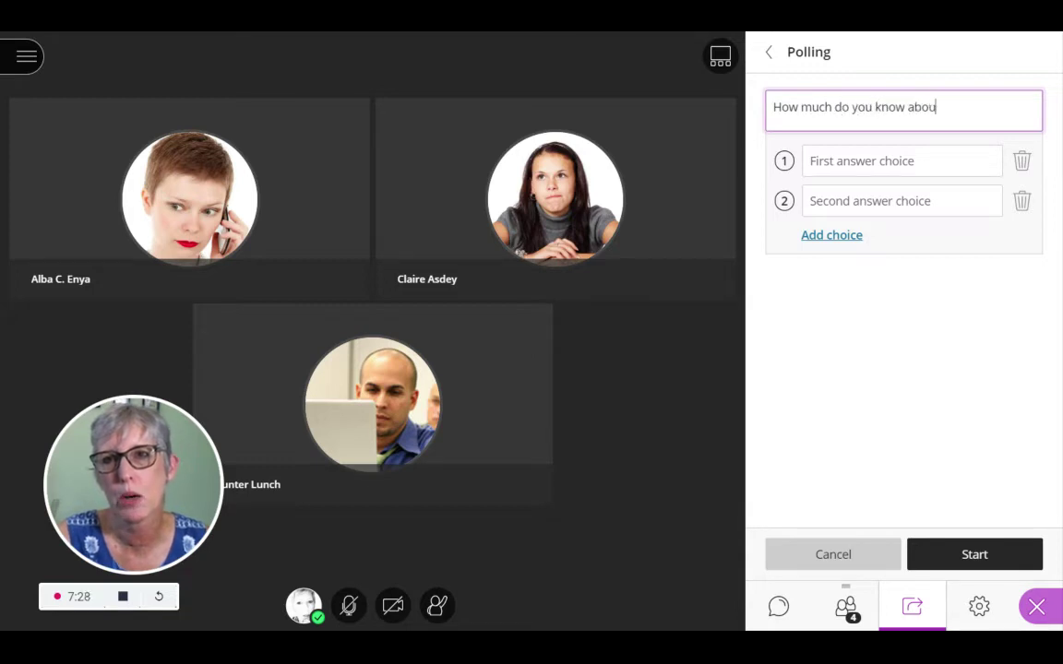
type("t colla")
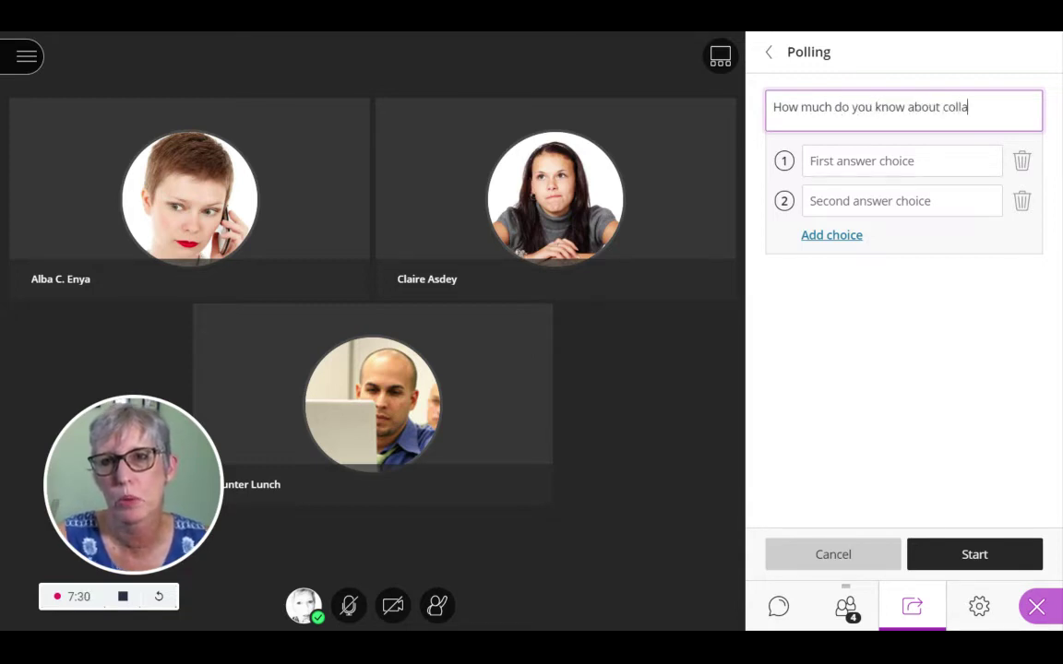
key("BackSpace")
key("BackSpace")
key("BackSpace")
key("BackSpace")
key("BackSpace")
type("Collaborate")
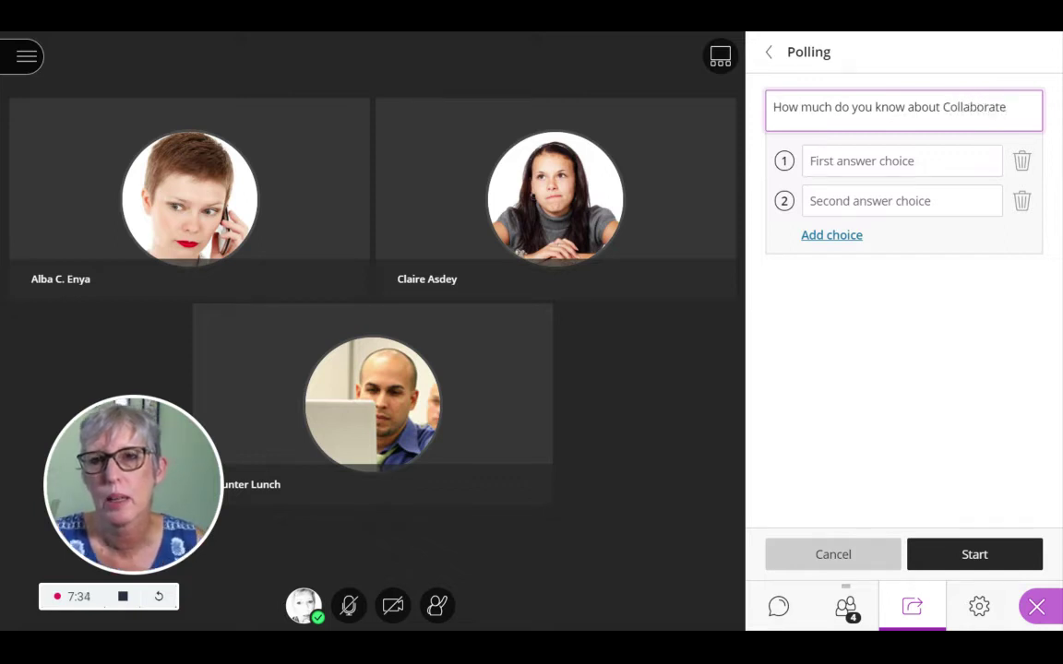
Step: Add a third answer slot and enter the first answer 'I love it and I use it all the time'
left_click(830, 236)
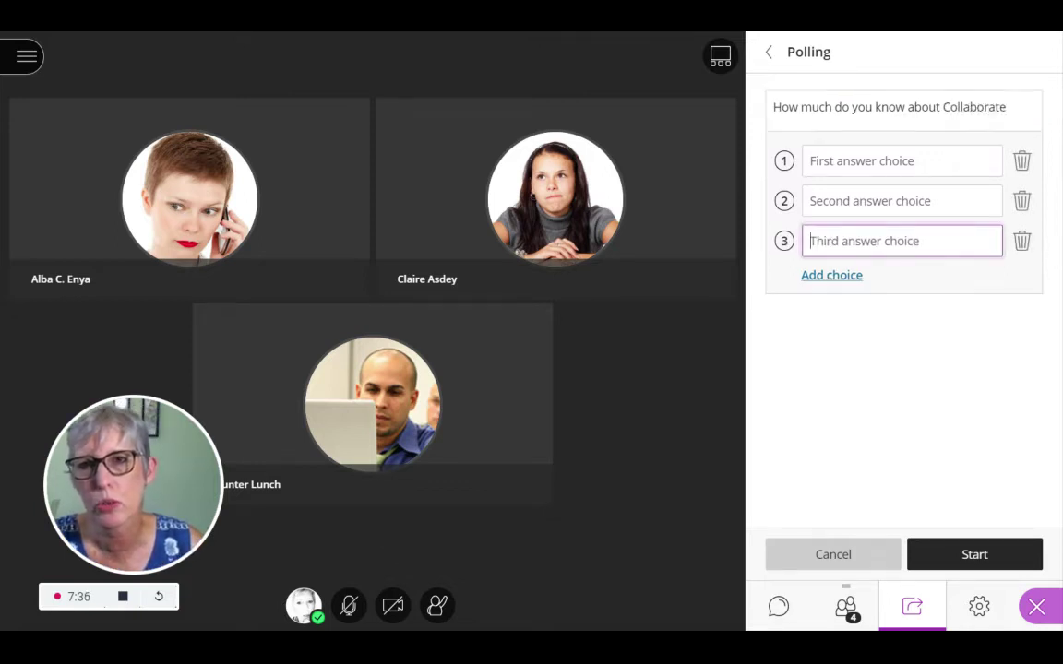
left_click(901, 161)
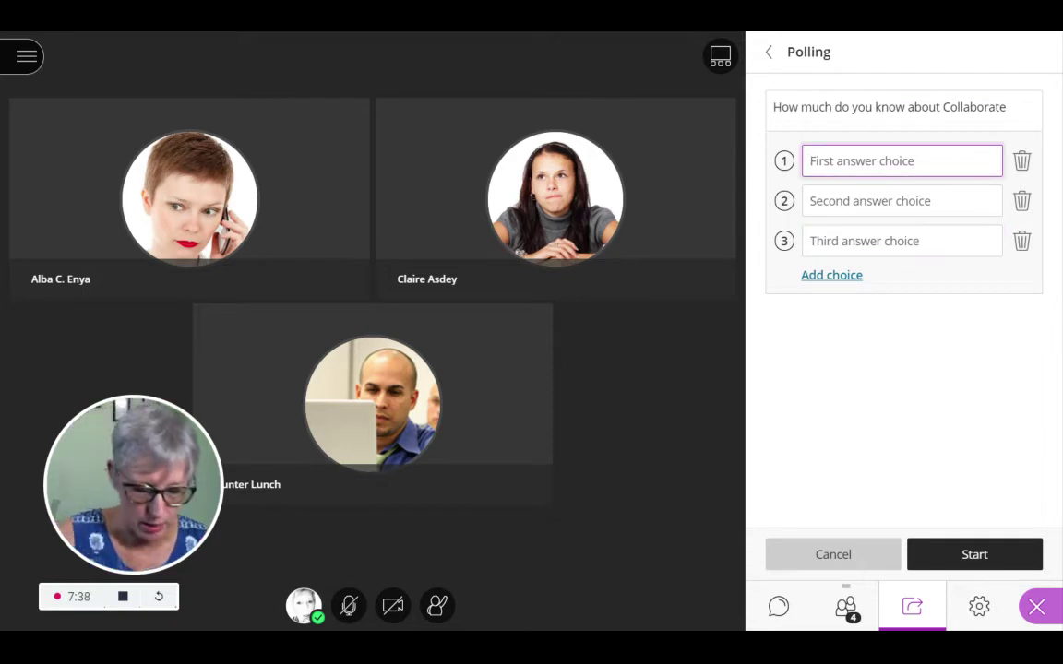
type("I love a")
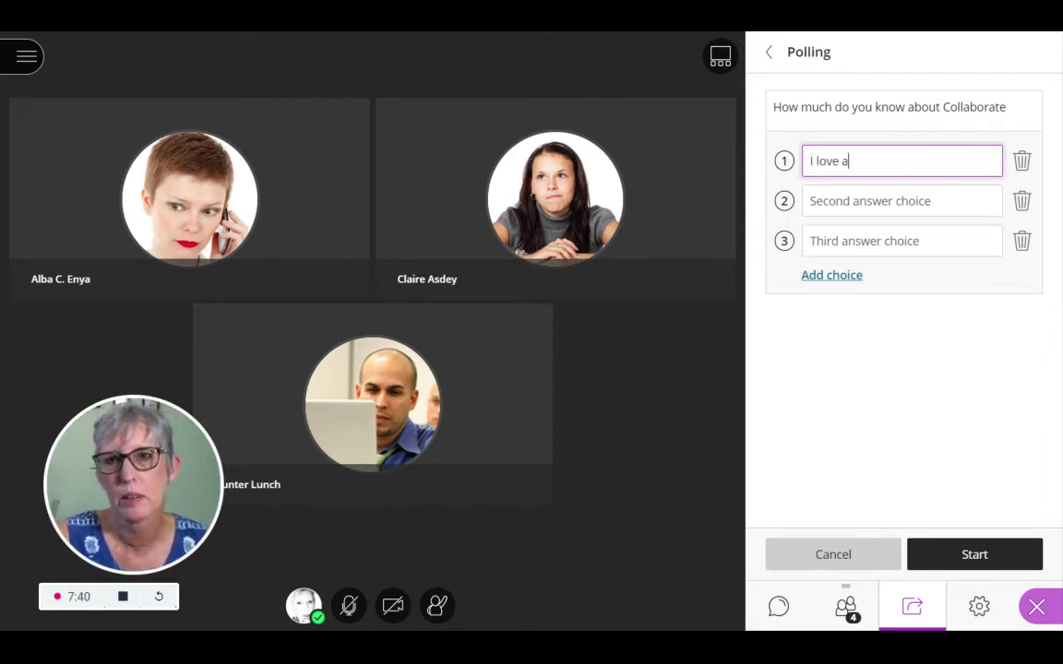
type("nd")
key("BackSpace")
key("BackSpace")
key("BackSpace")
type("it")
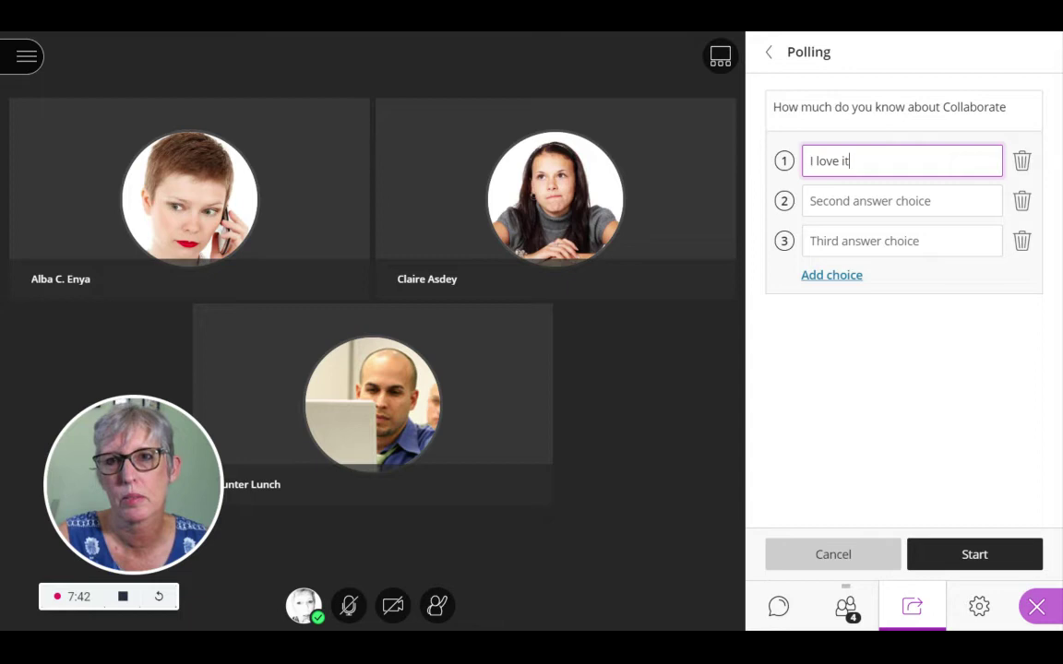
type(" and I use it")
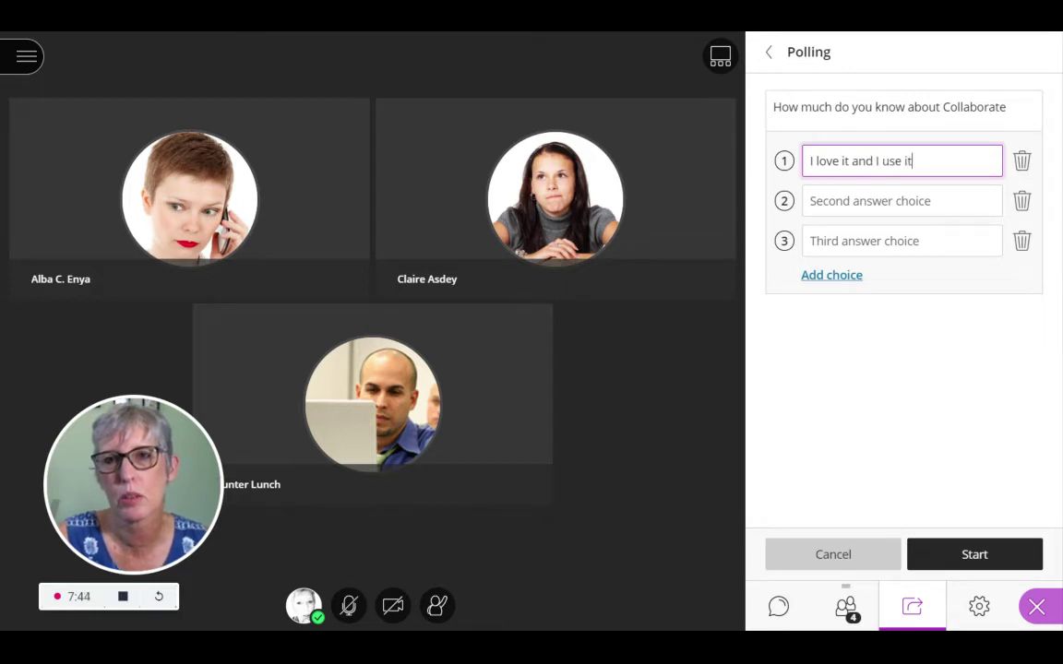
type(" all the time.")
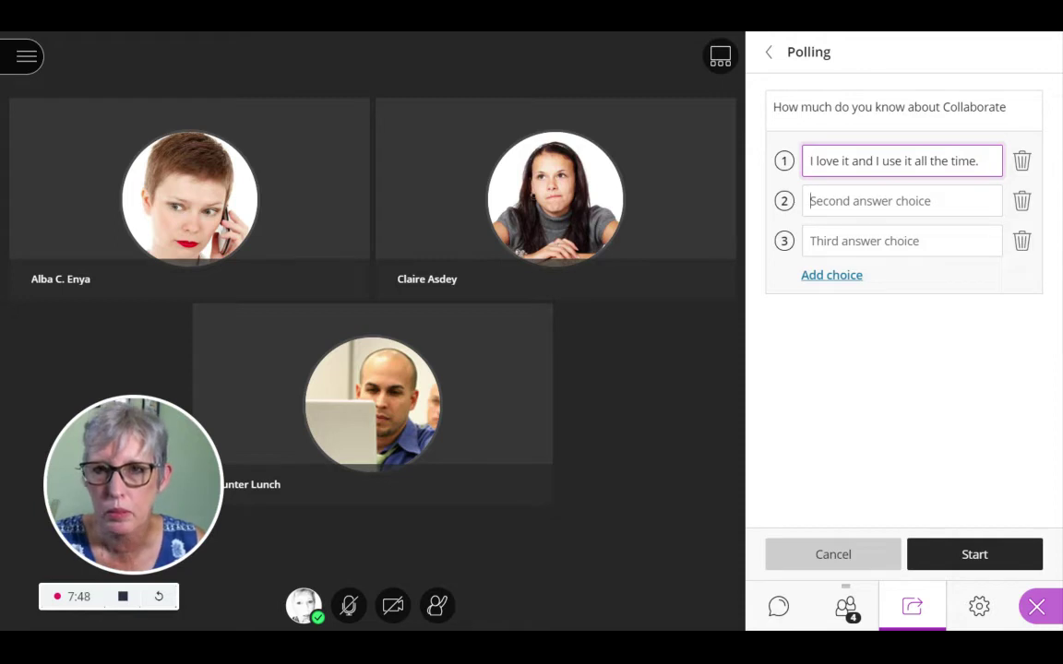
Step: Enter the answers 'I know what it is but don't use it much' and 'What is Collaborate?'
left_click(901, 201)
type("I")
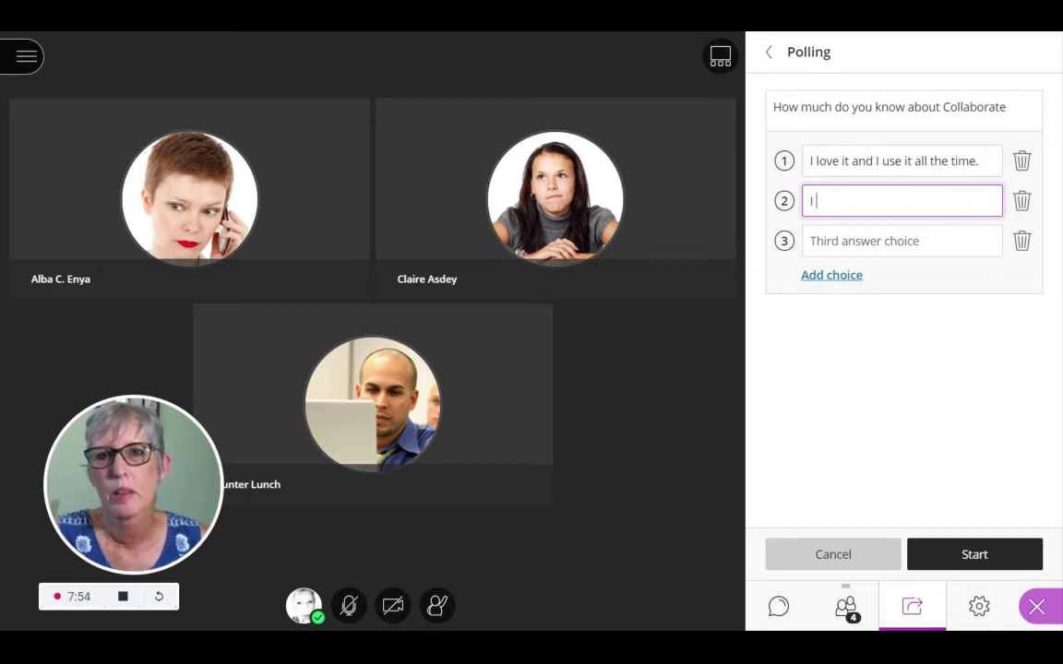
type(" know wh")
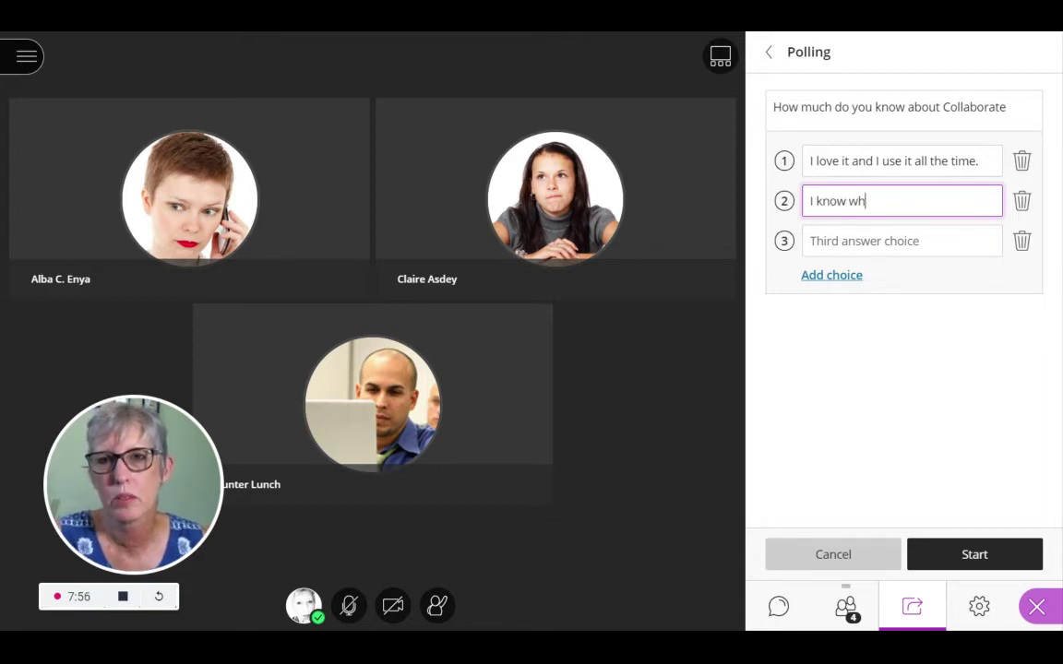
type("at it is ")
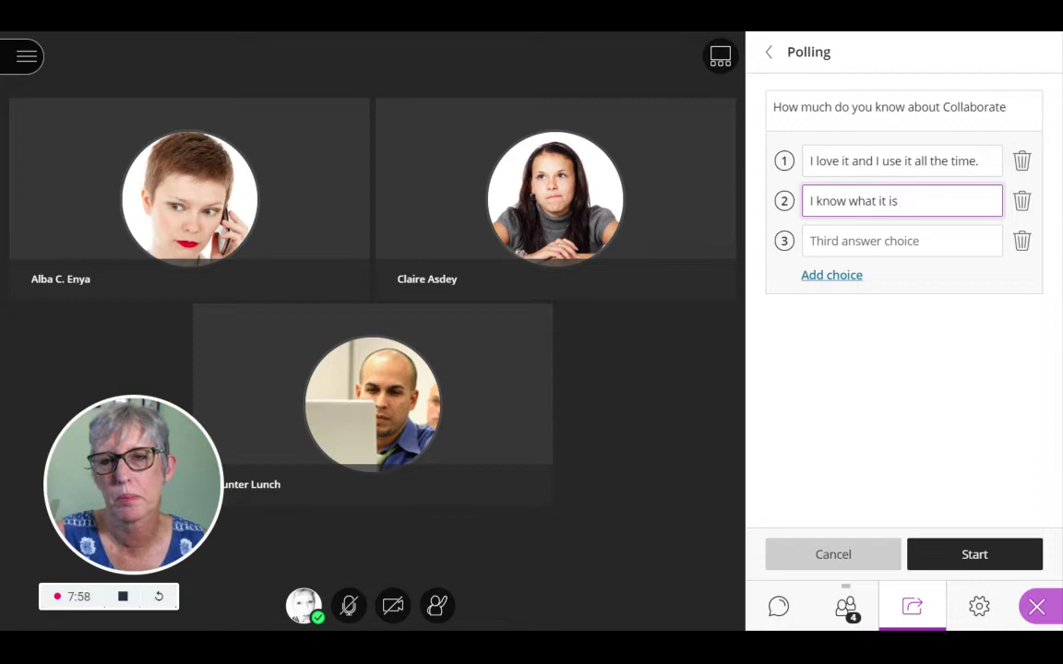
type("but ")
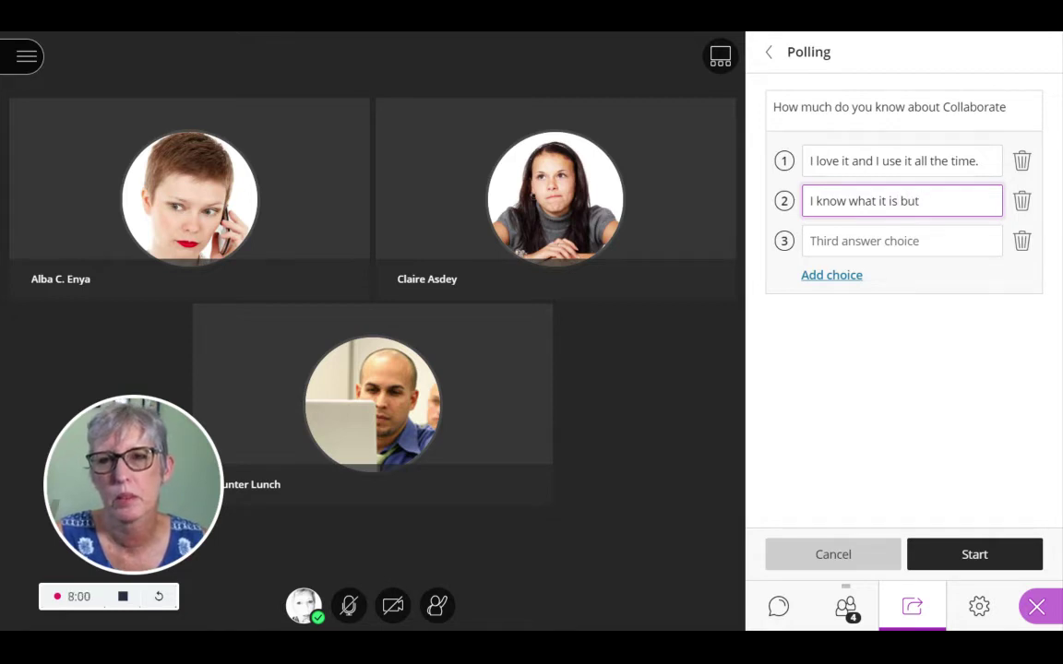
type("don't us")
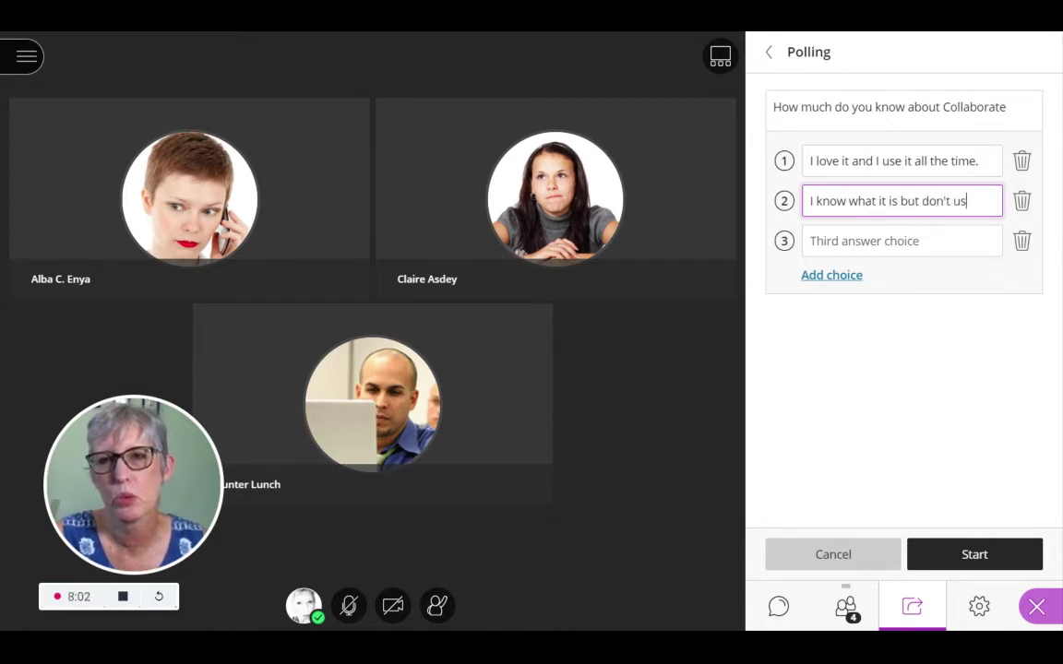
type("e it much")
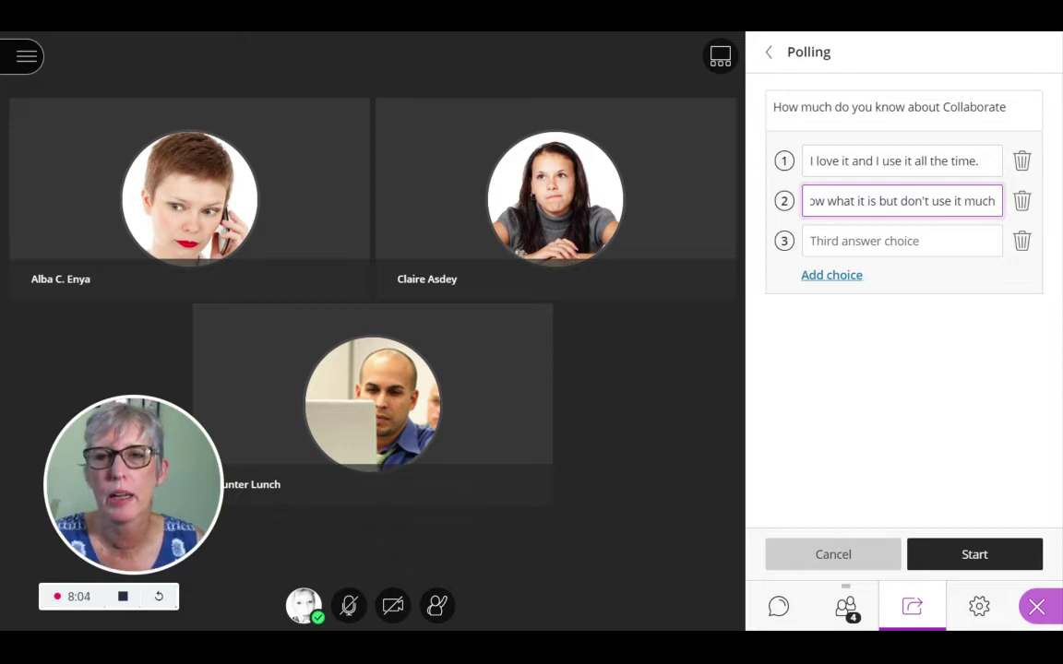
left_click(803, 238)
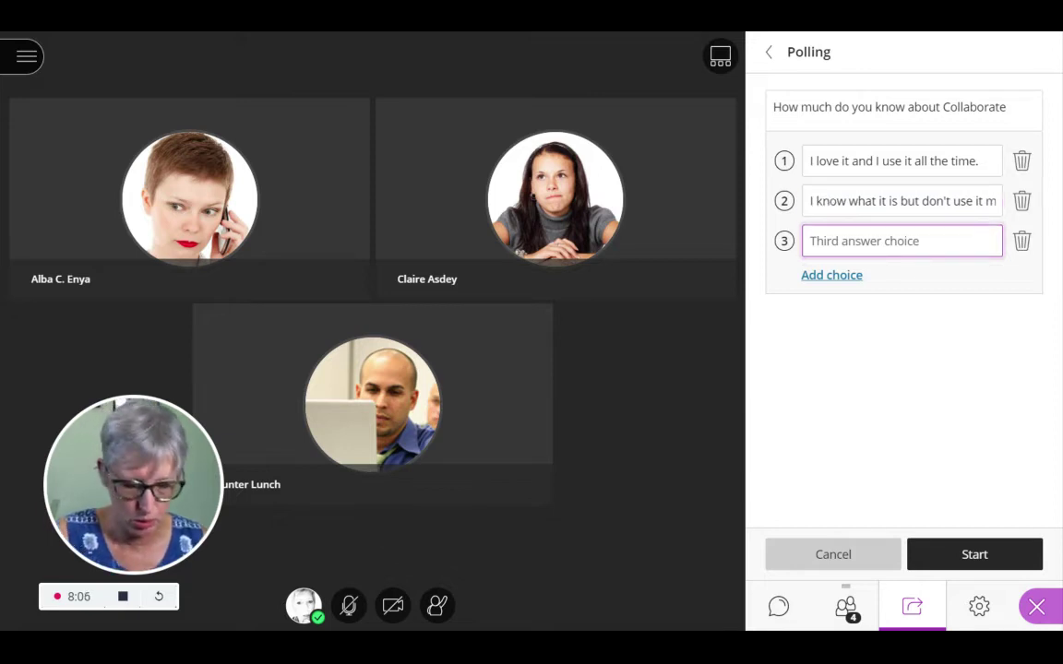
type("what is Coll")
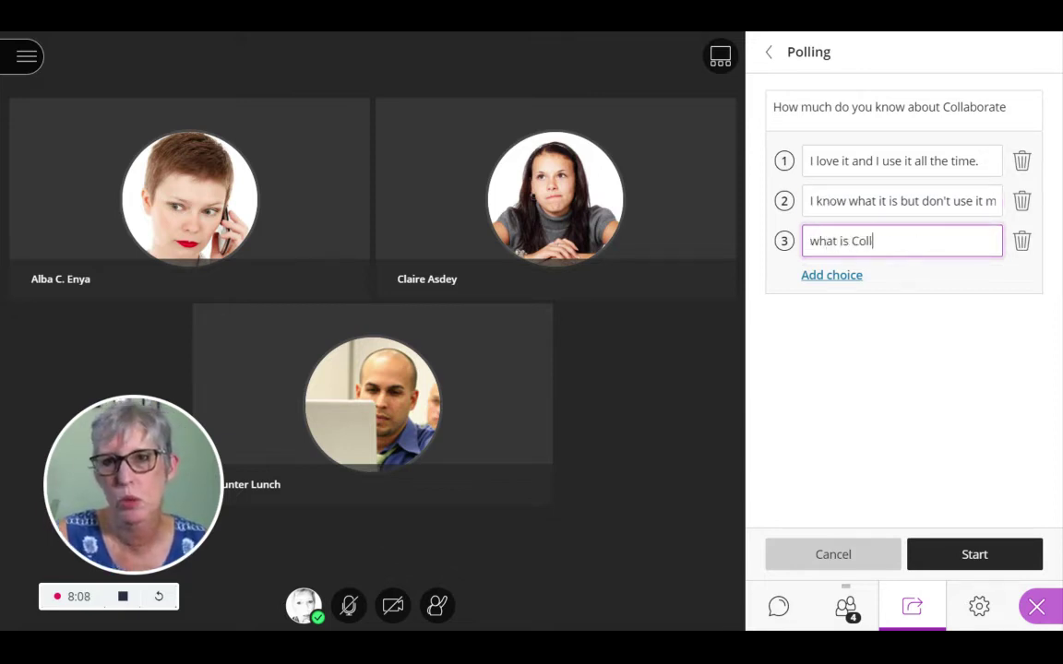
type("aborate")
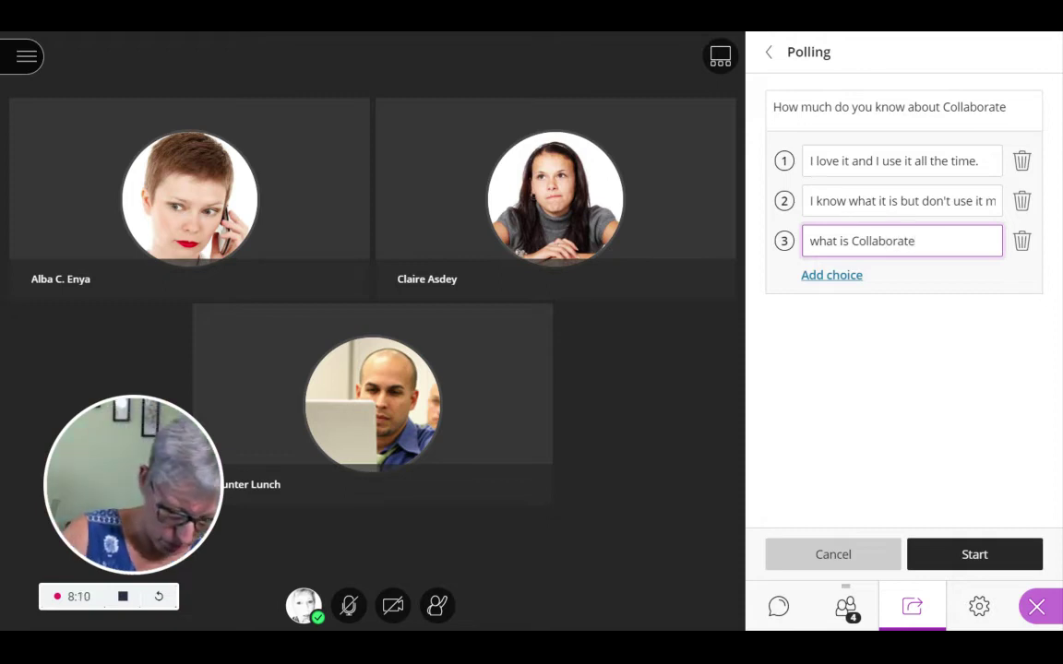
type("?")
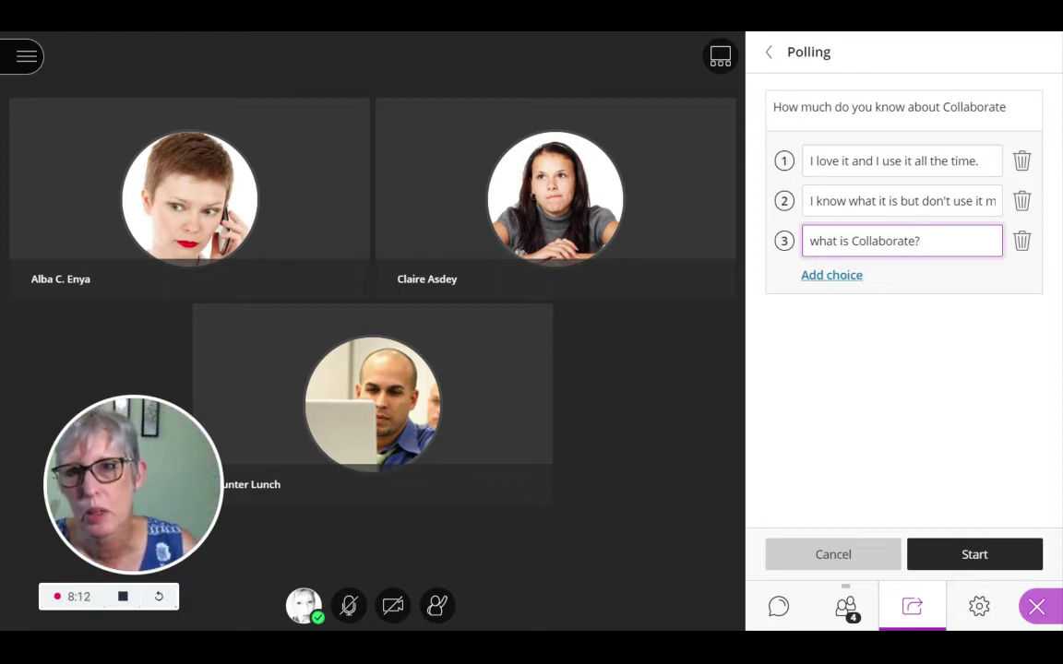
left_click_drag(810, 241, 820, 241)
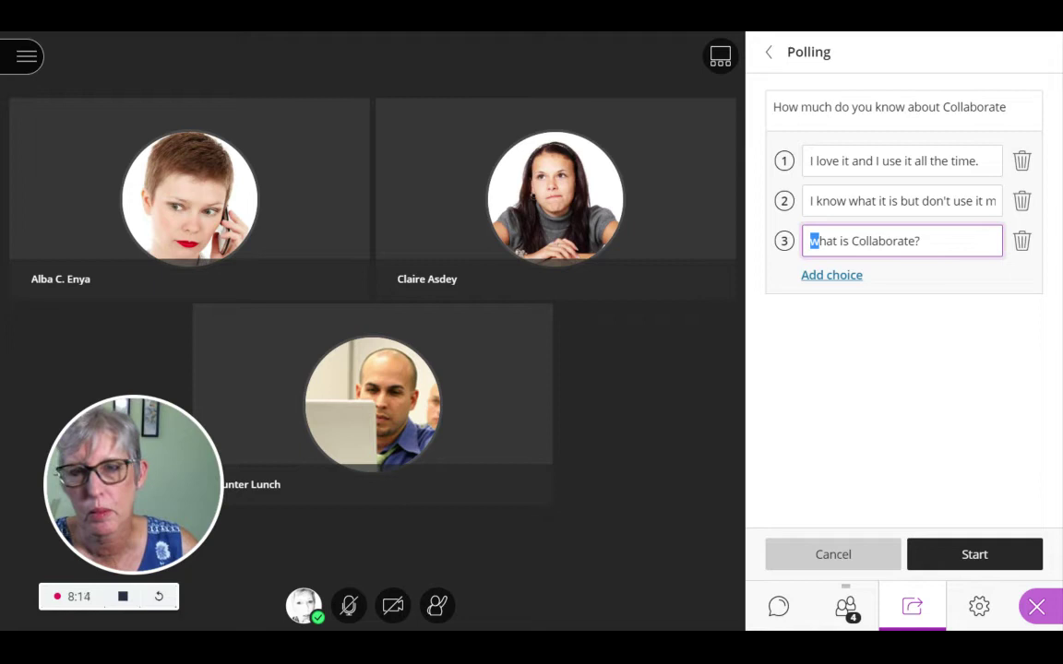
type("W")
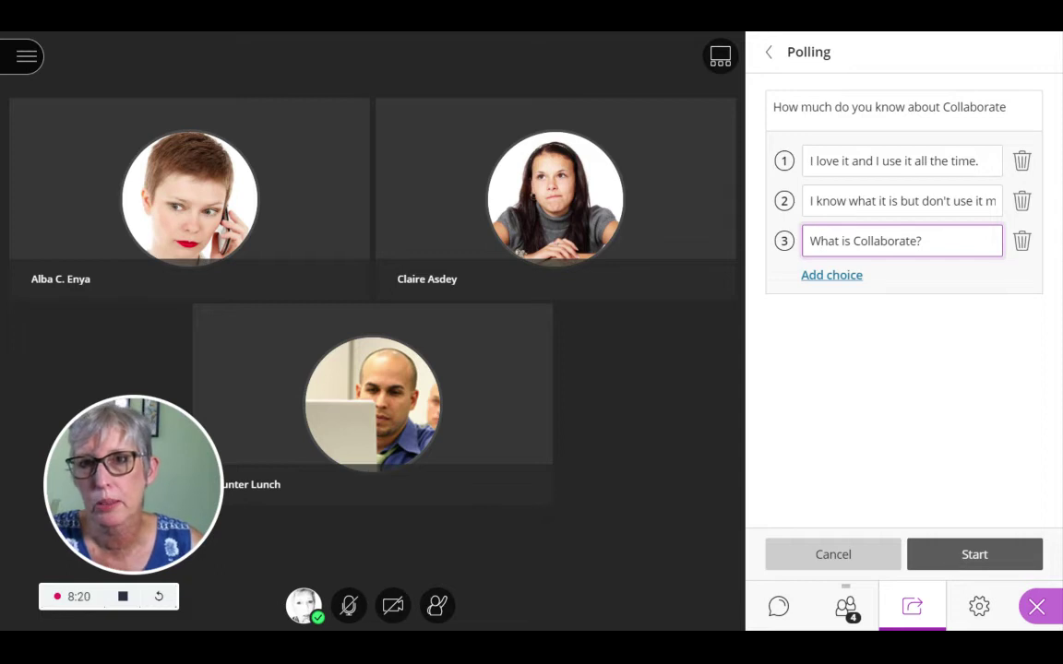
Step: Start the poll and close the side panel to keep the live results in view
left_click(857, 505)
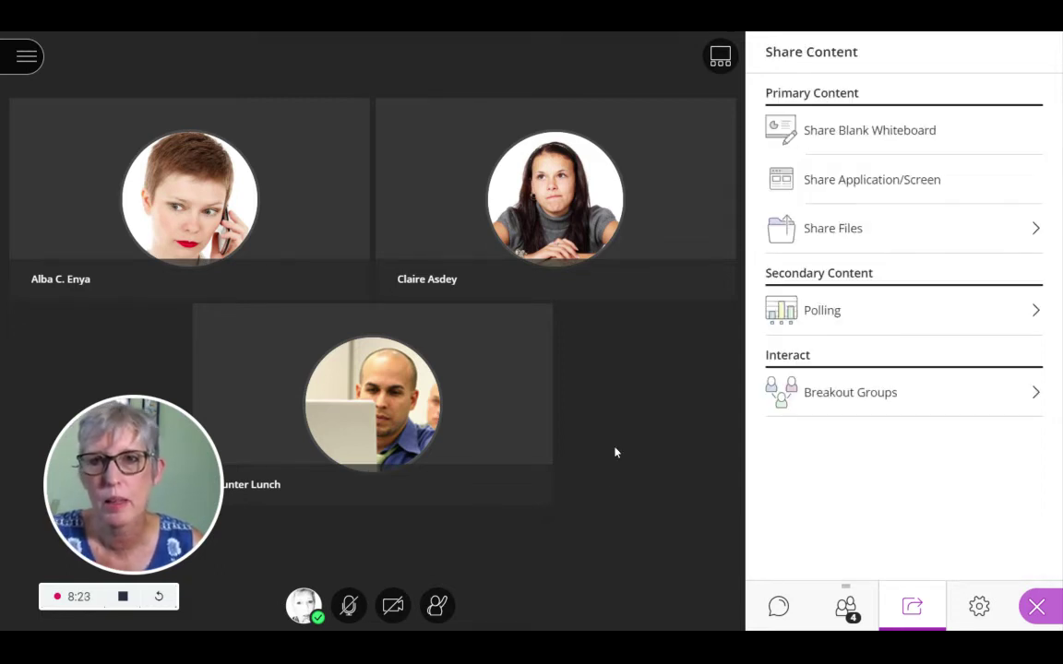
left_click(1037, 607)
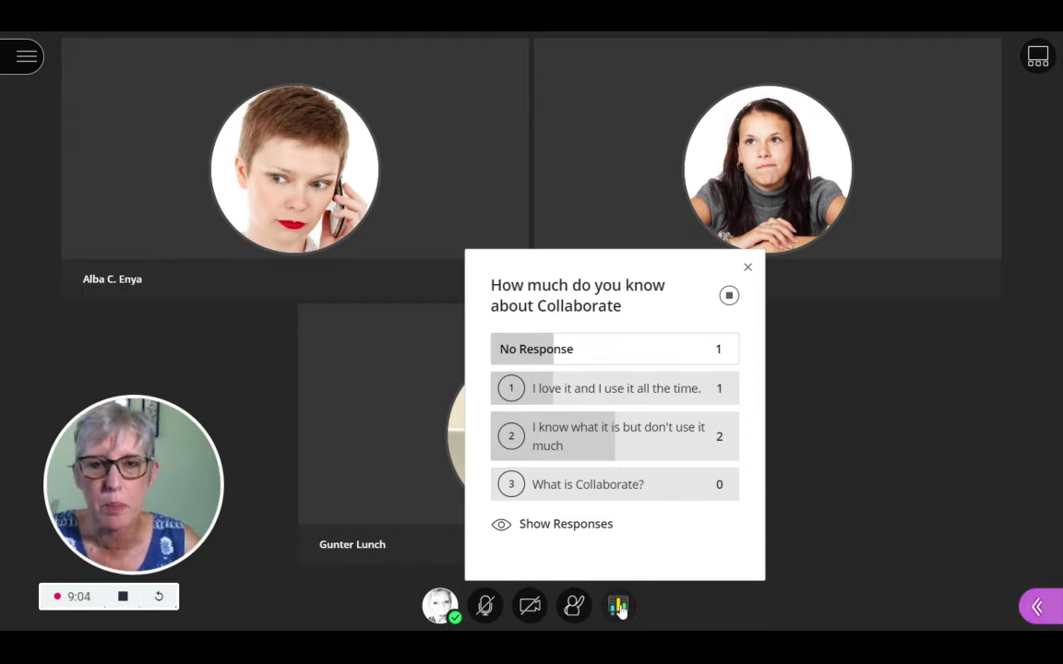
Step: Reopen the poll results, display the three choices' response counts as purple bars, then close the poll
left_click(619, 609)
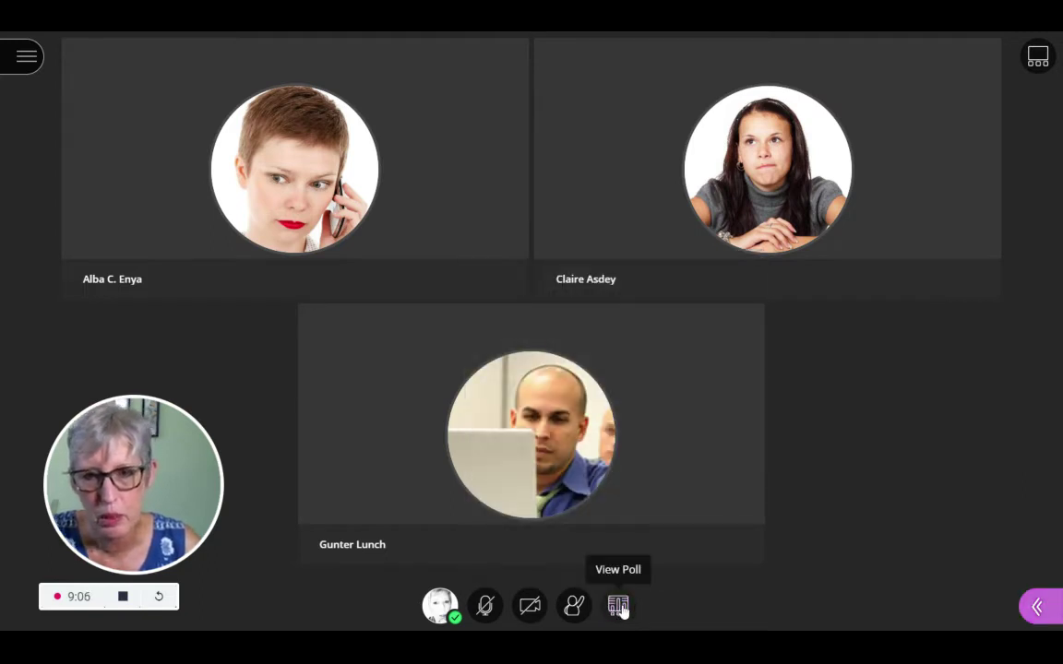
left_click(619, 604)
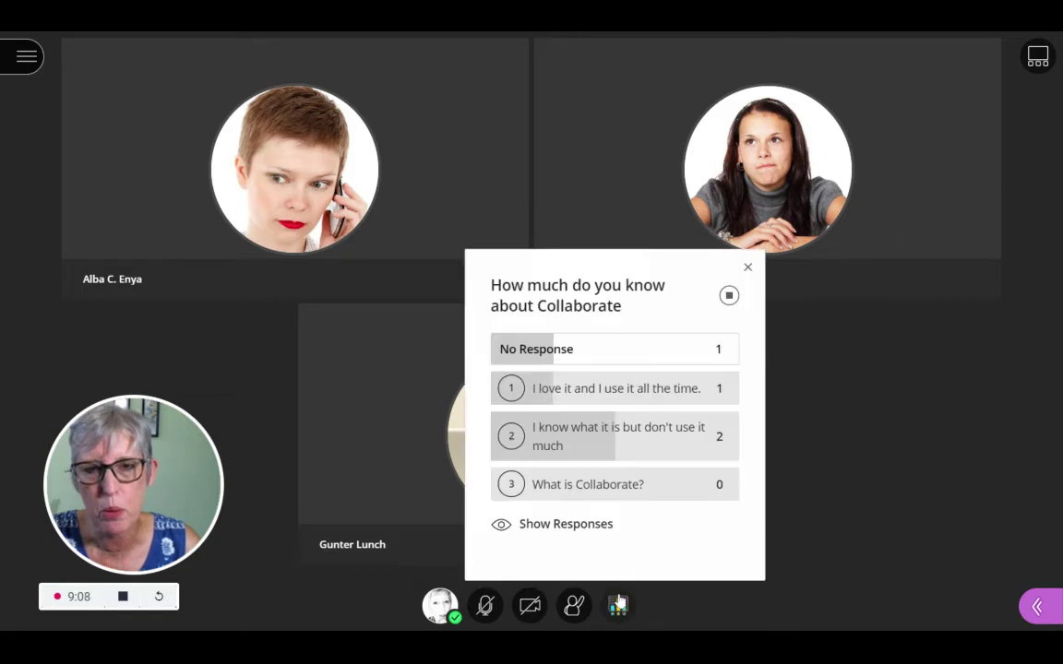
left_click(565, 526)
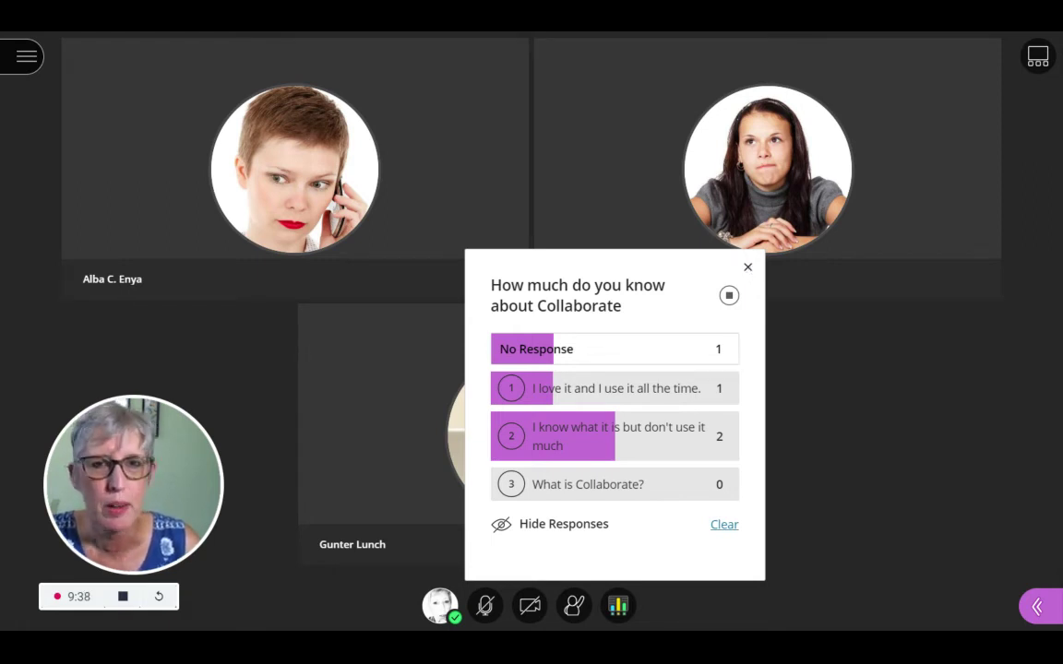
left_click(748, 267)
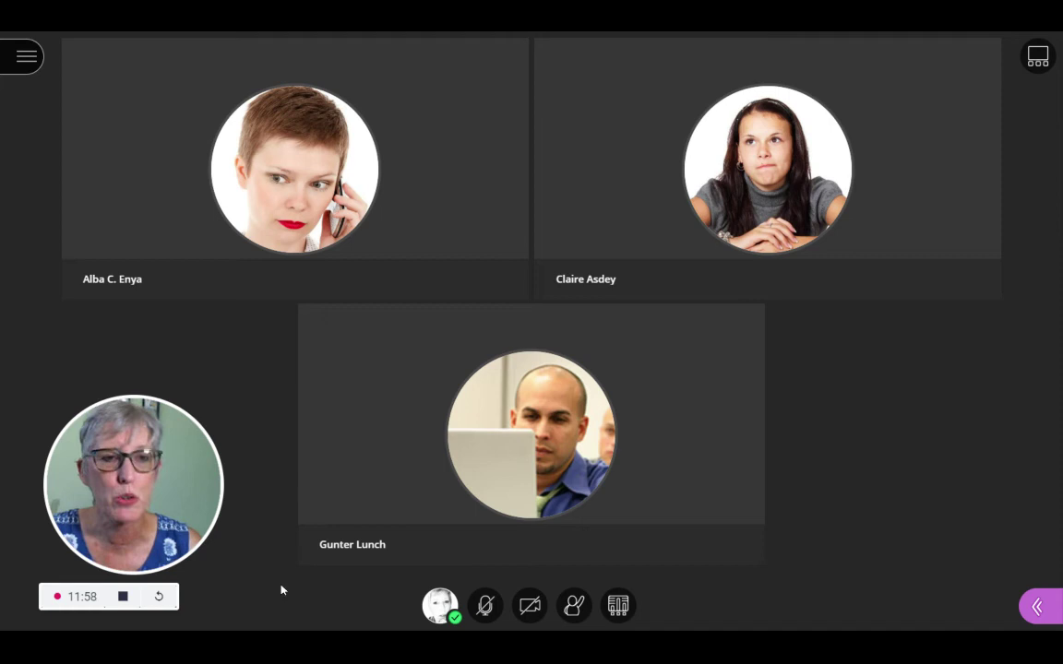
mouse_move(116, 532)
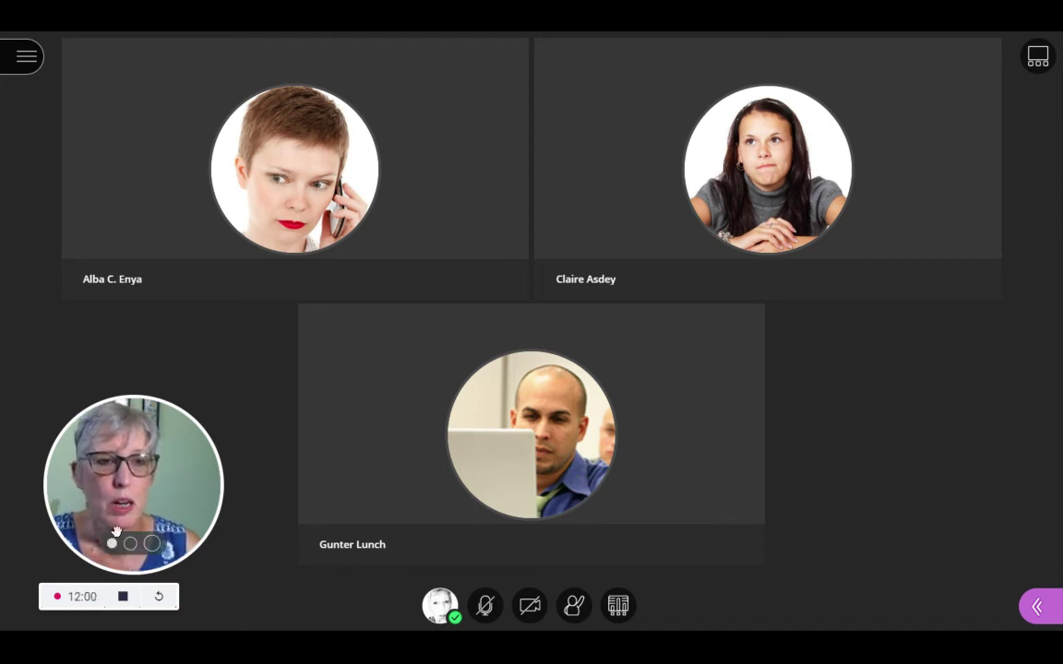
left_click(154, 546)
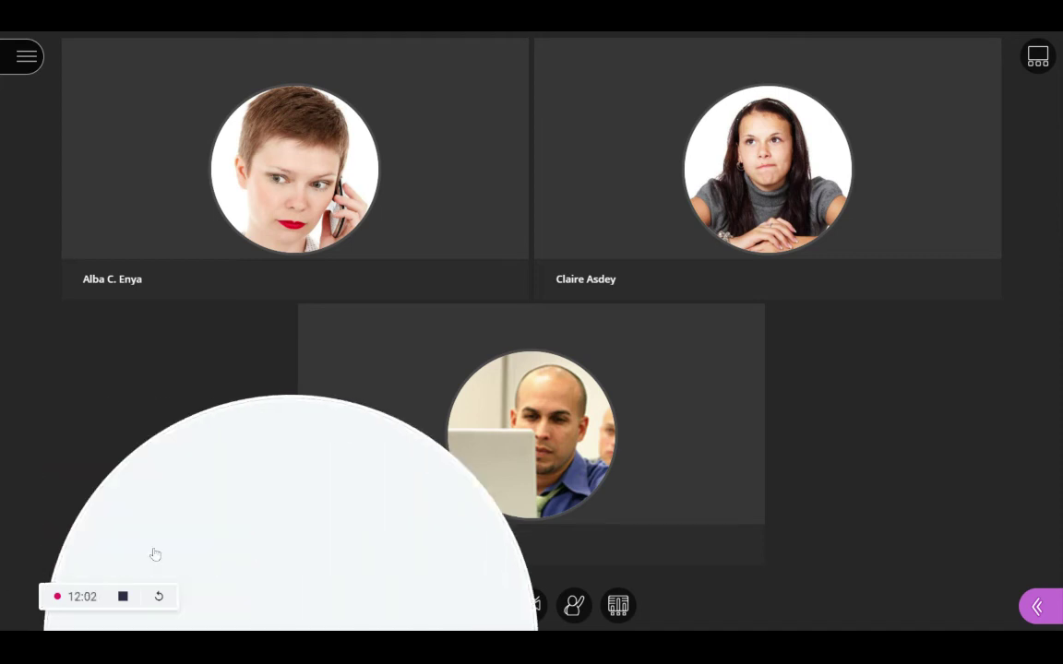
left_click_drag(344, 457, 464, 177)
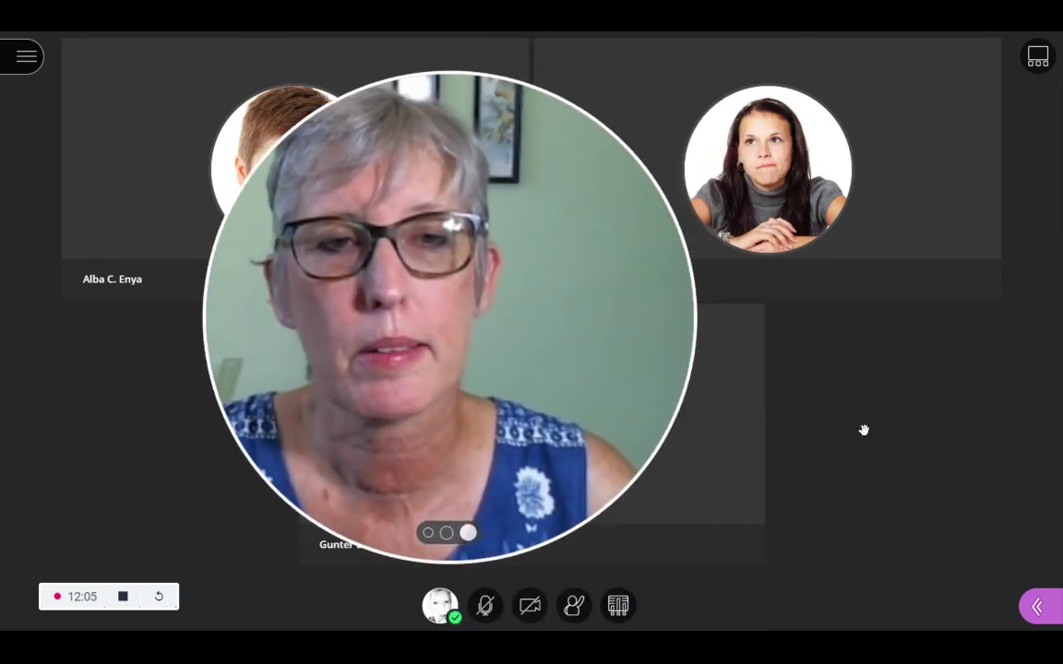